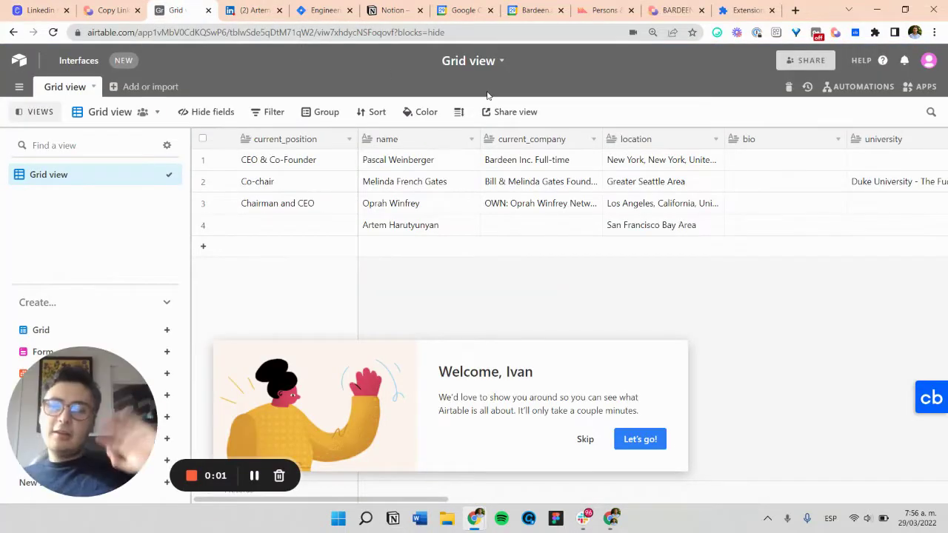
Step: Look over the 'Linkedin scrape failed' bug report, then return to the LinkedIn-to-Airtable playbook page
{"action": "left_click", "coordinate": [108, 10]}
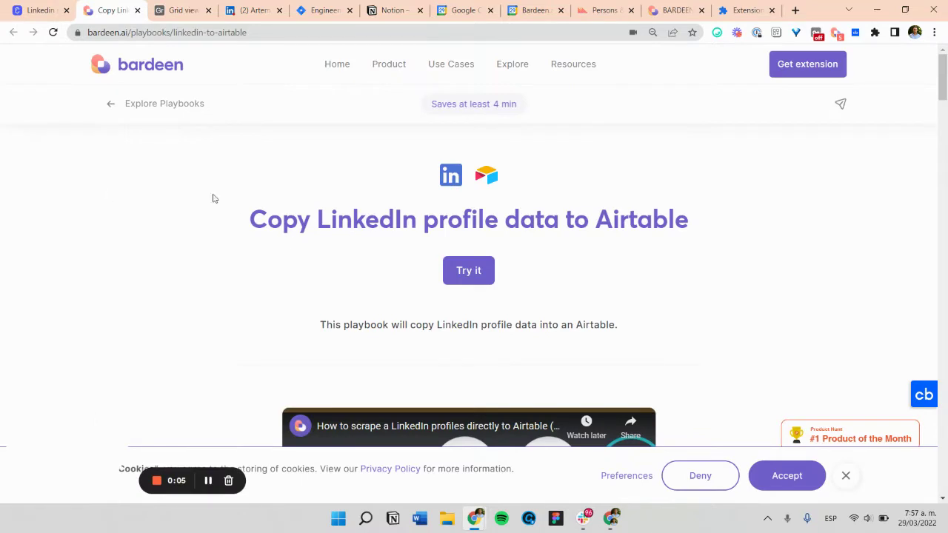
{"action": "left_click", "coordinate": [6, 9]}
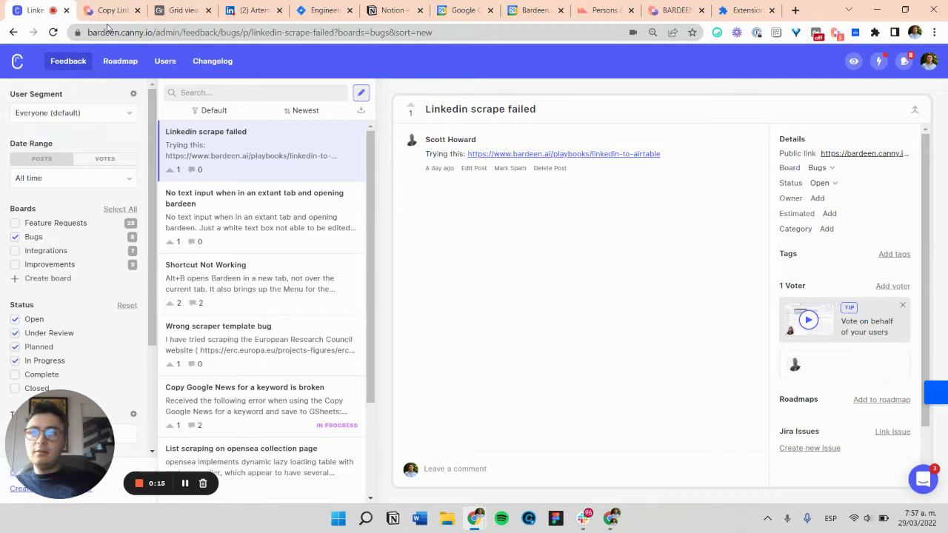
{"action": "left_click", "coordinate": [109, 9]}
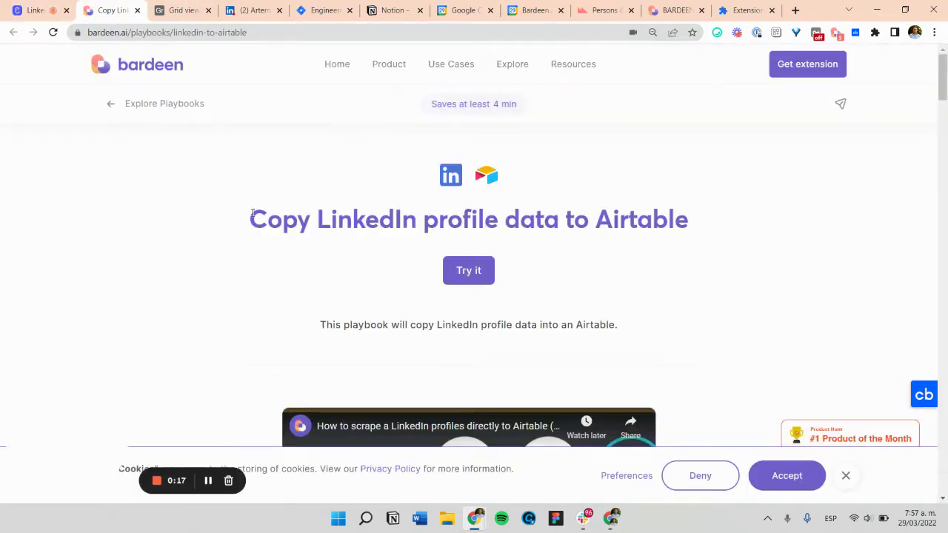
Step: Start a new playbook in Bardeen and browse the app list and the Airtable actions
{"action": "left_click", "coordinate": [837, 34]}
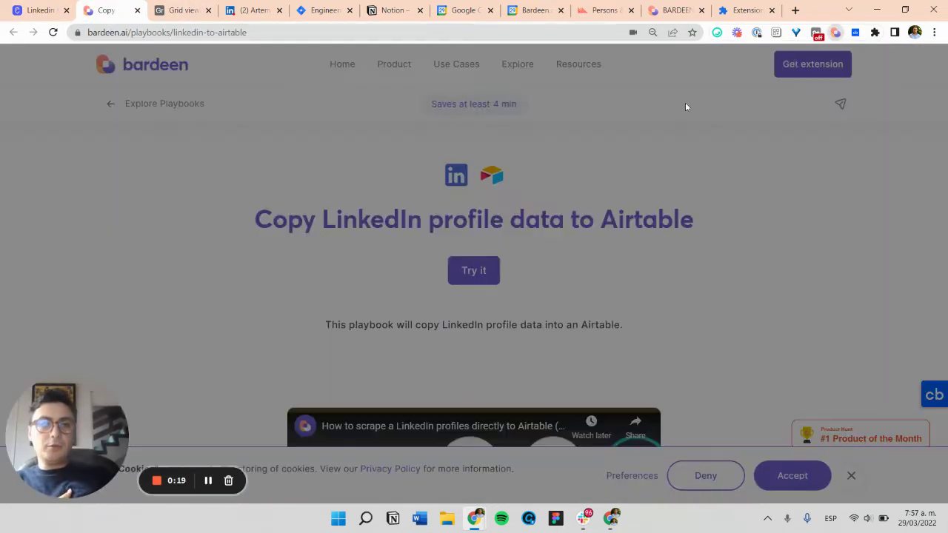
{"action": "left_click", "coordinate": [210, 144]}
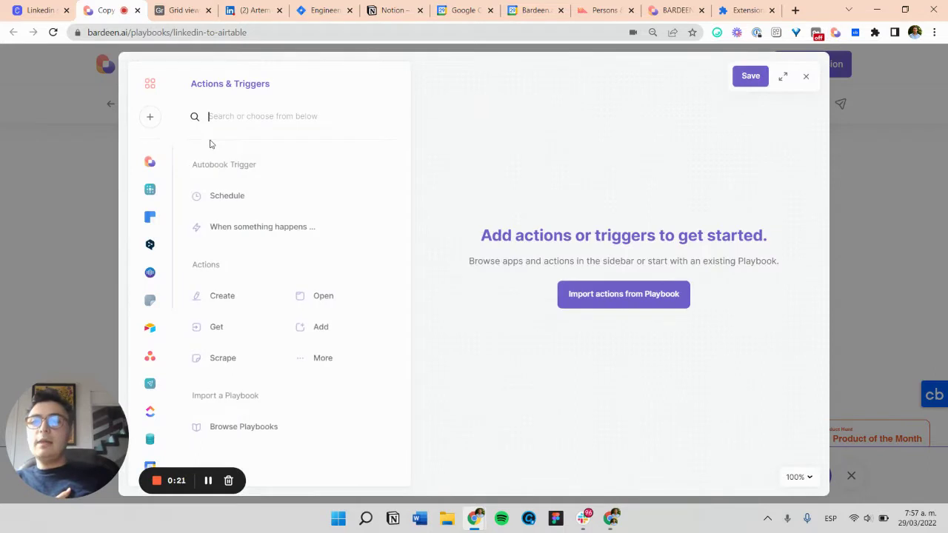
{"action": "left_click", "coordinate": [150, 116]}
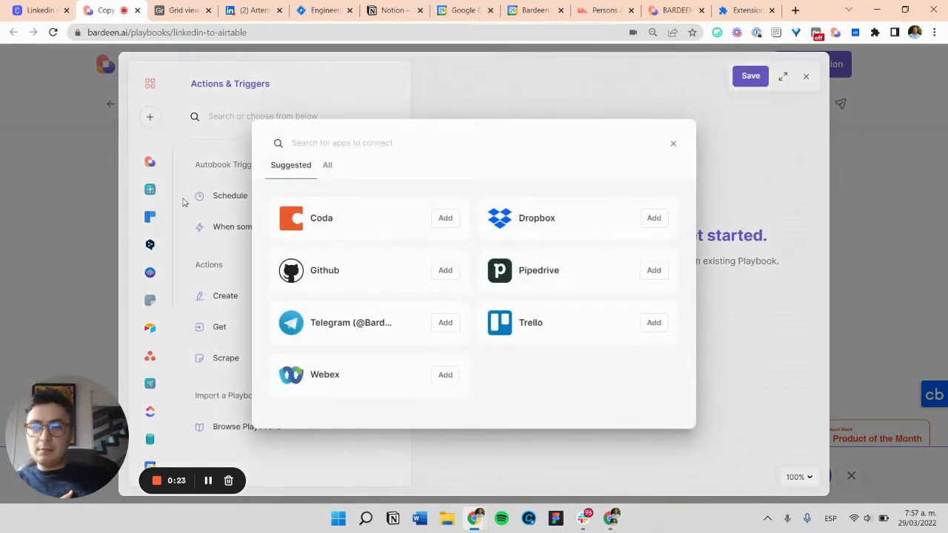
{"action": "left_click", "coordinate": [672, 145]}
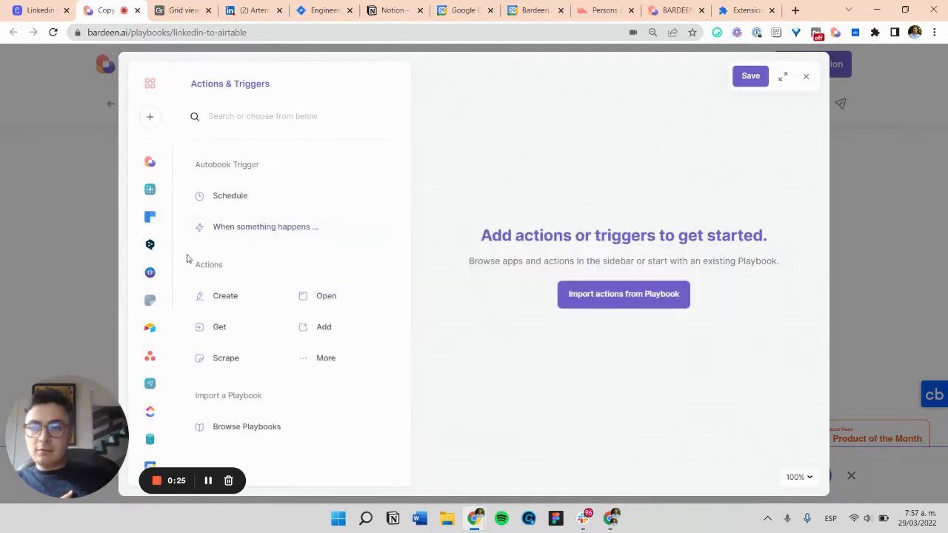
{"action": "scroll", "coordinate": [148, 356], "scroll_direction": "down", "scroll_amount": 5}
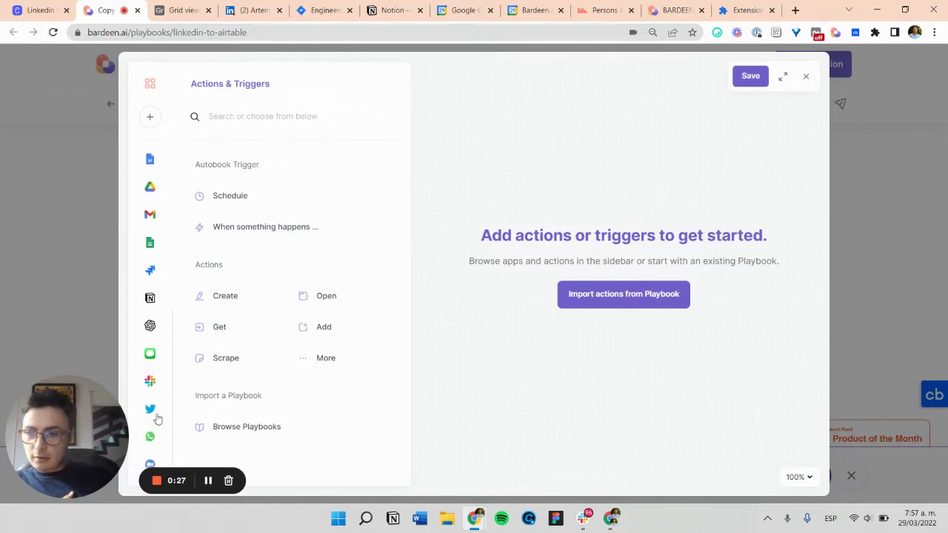
{"action": "scroll", "coordinate": [150, 400], "scroll_direction": "down", "scroll_amount": 5}
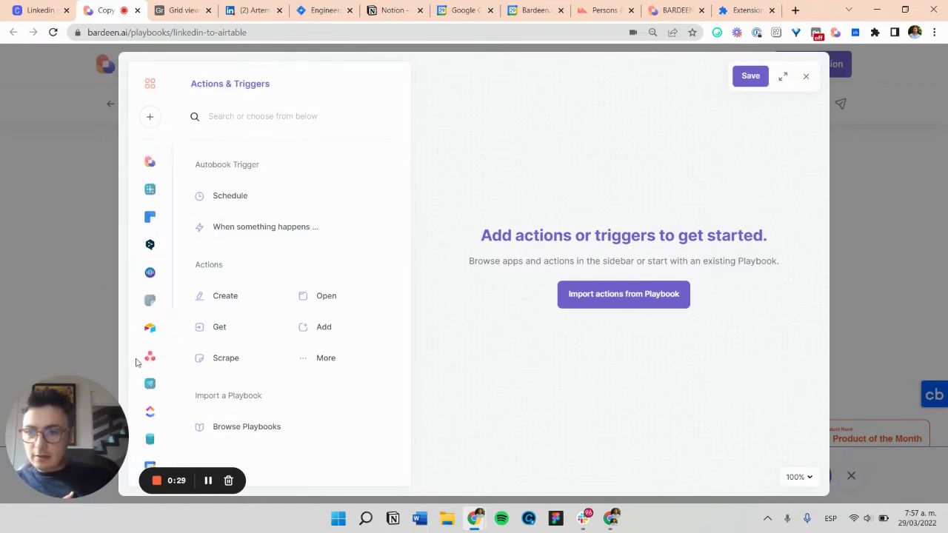
{"action": "left_click", "coordinate": [150, 329]}
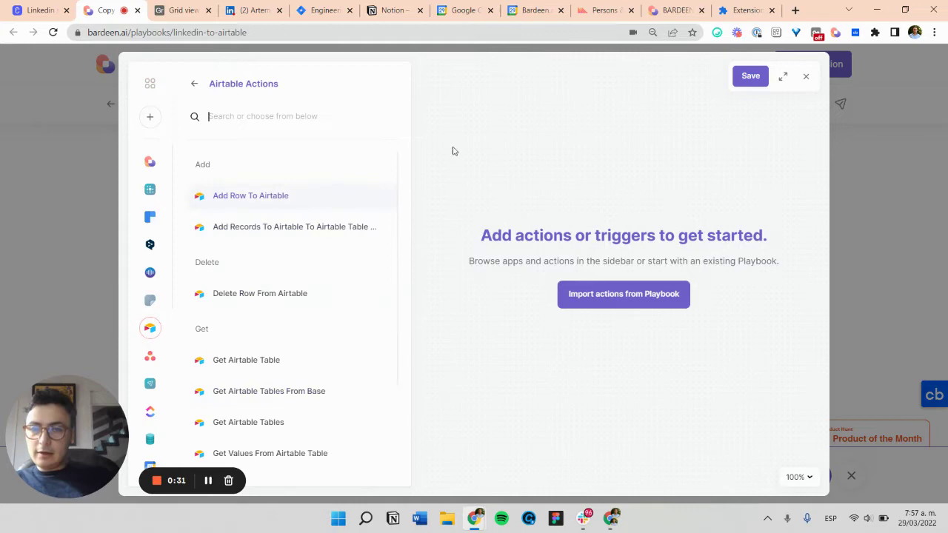
{"action": "left_click", "coordinate": [191, 83]}
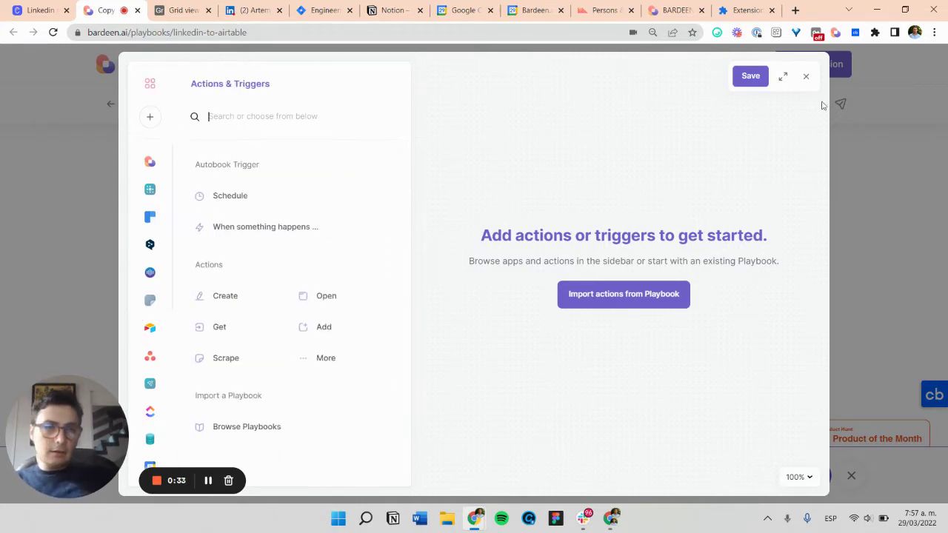
Step: Close the builder and My Playbooks overlay, then find the guide's 'Step #2: Define the Column Names'
{"action": "left_click", "coordinate": [806, 77]}
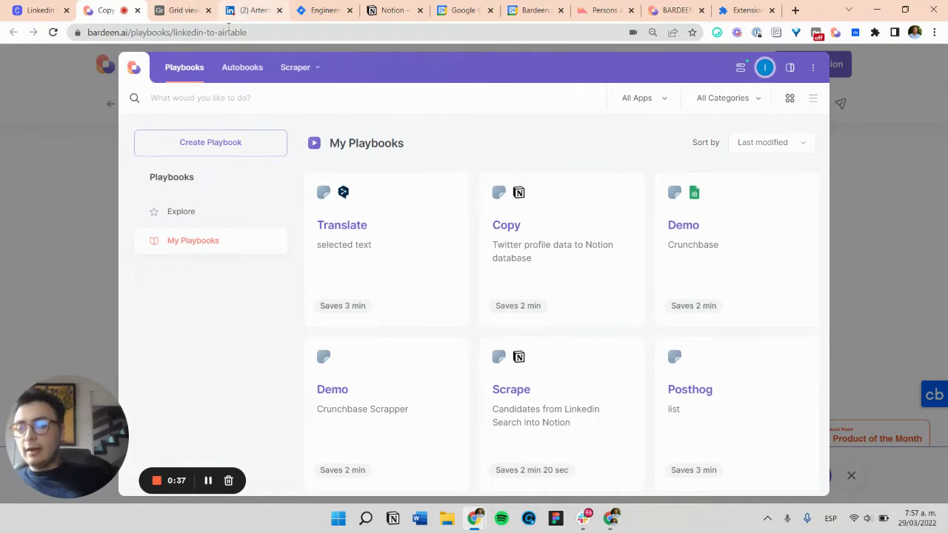
{"action": "left_click", "coordinate": [86, 103]}
{"action": "scroll", "coordinate": [585, 245], "scroll_direction": "down", "scroll_amount": 15}
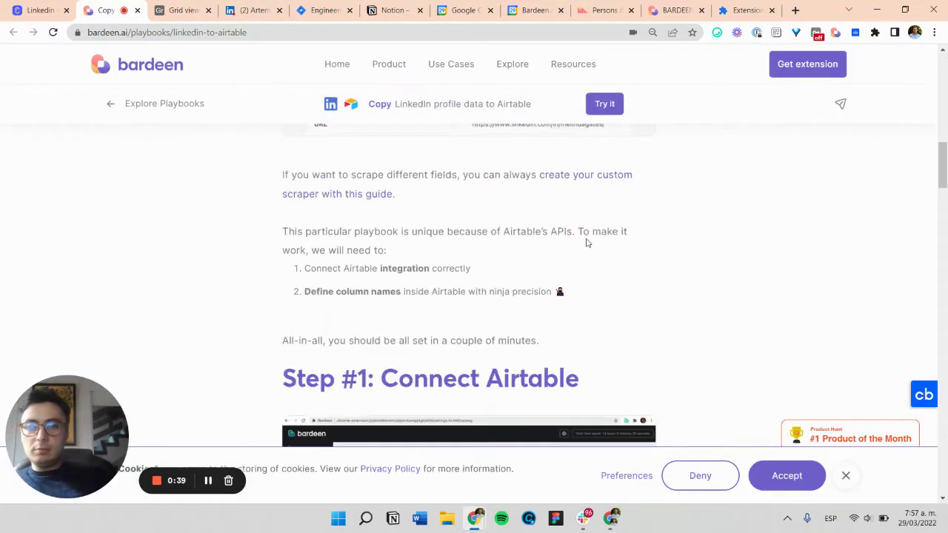
{"action": "scroll", "coordinate": [570, 246], "scroll_direction": "down", "scroll_amount": 12}
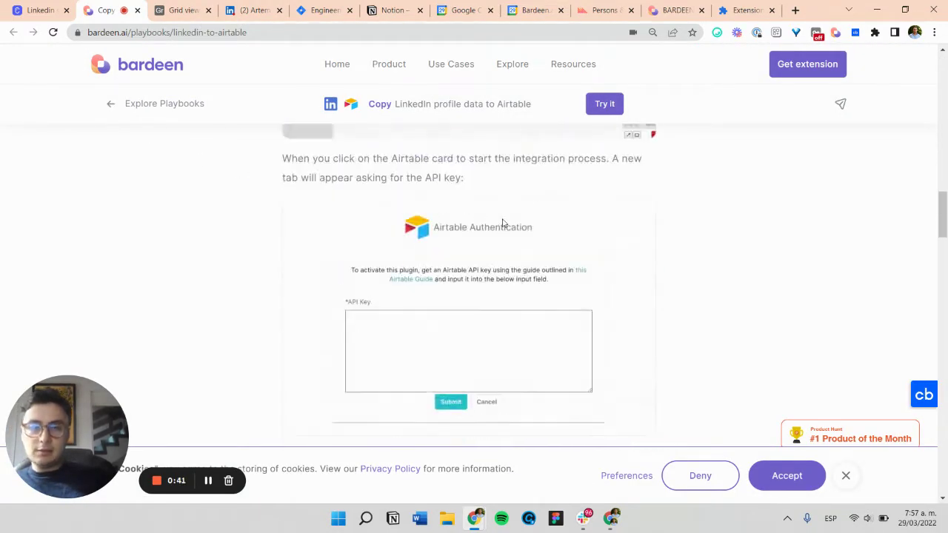
{"action": "scroll", "coordinate": [541, 285], "scroll_direction": "down", "scroll_amount": 7}
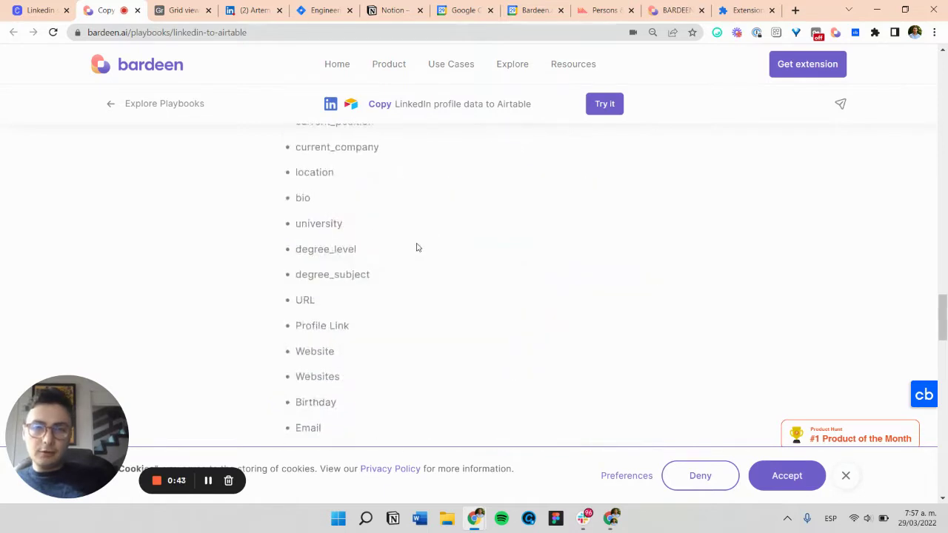
{"action": "scroll", "coordinate": [419, 250], "scroll_direction": "up", "scroll_amount": 4}
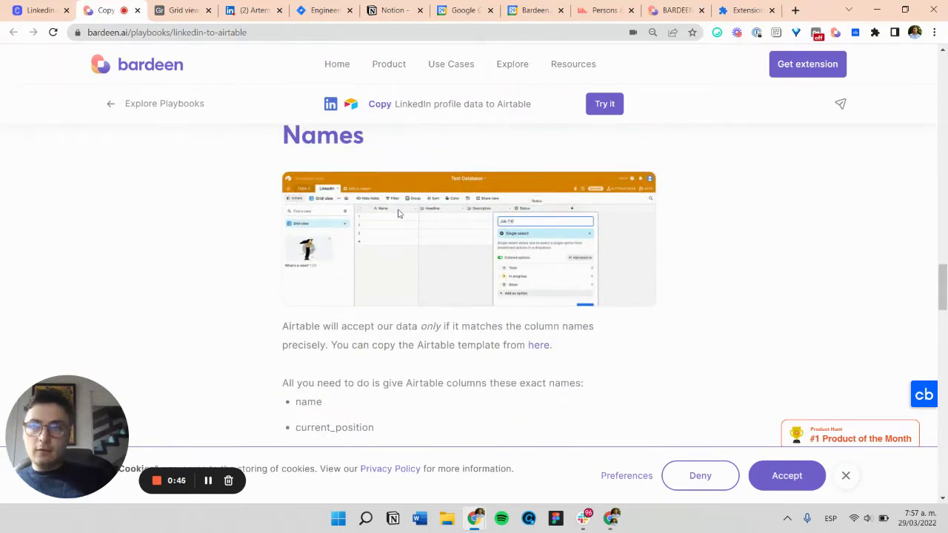
Step: Preview the guide's Airtable template columns, then show the base's Grid view without the welcome tour or apps panel
{"action": "left_click", "coordinate": [533, 346]}
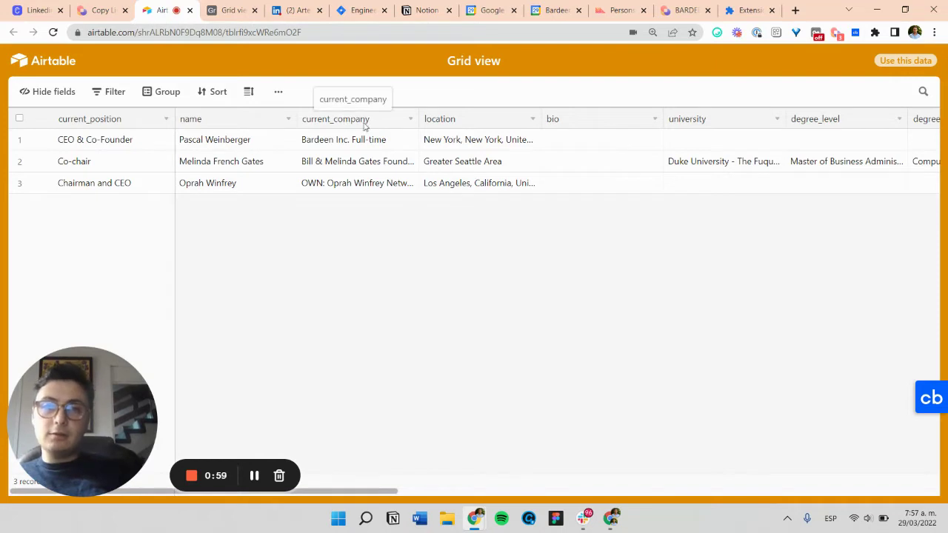
{"action": "scroll", "coordinate": [563, 125], "scroll_direction": "right", "scroll_amount": 10}
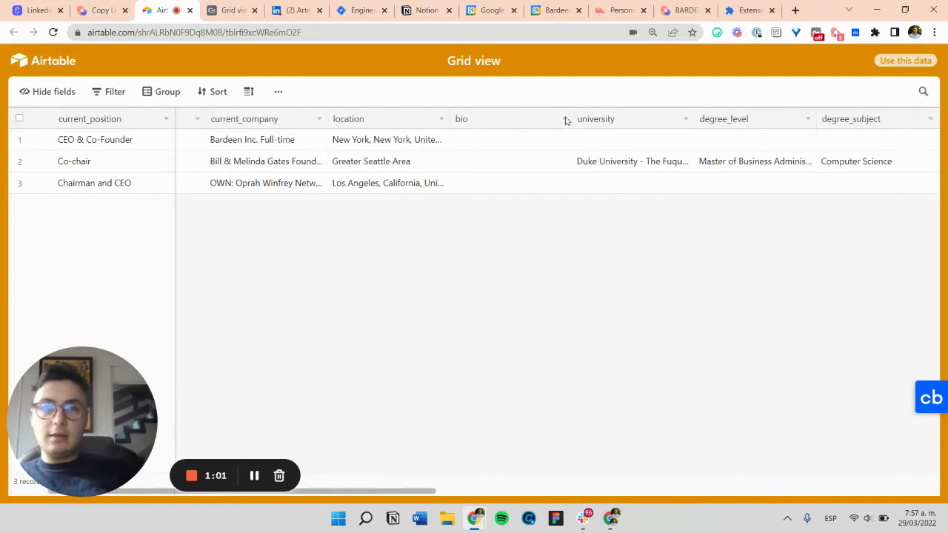
{"action": "left_click", "coordinate": [190, 9]}
{"action": "left_click", "coordinate": [174, 11]}
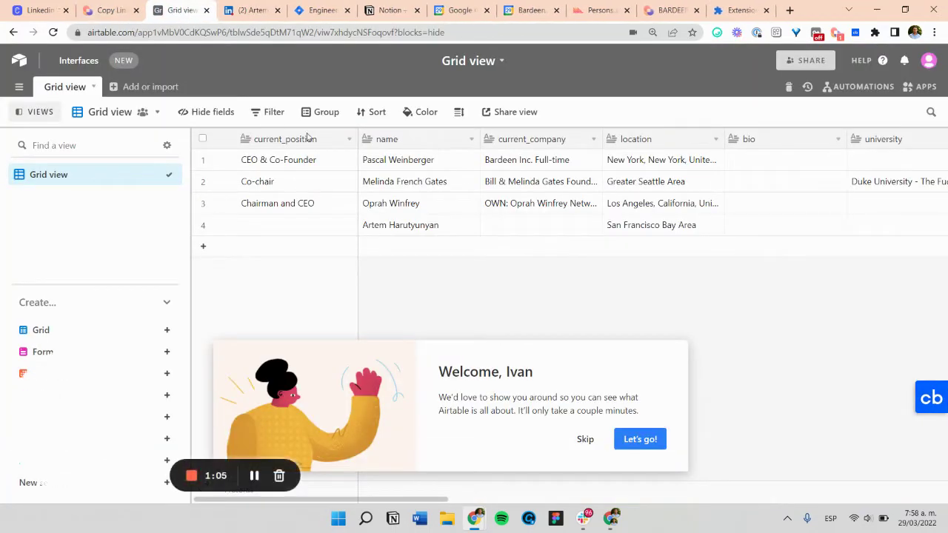
{"action": "left_click", "coordinate": [585, 439]}
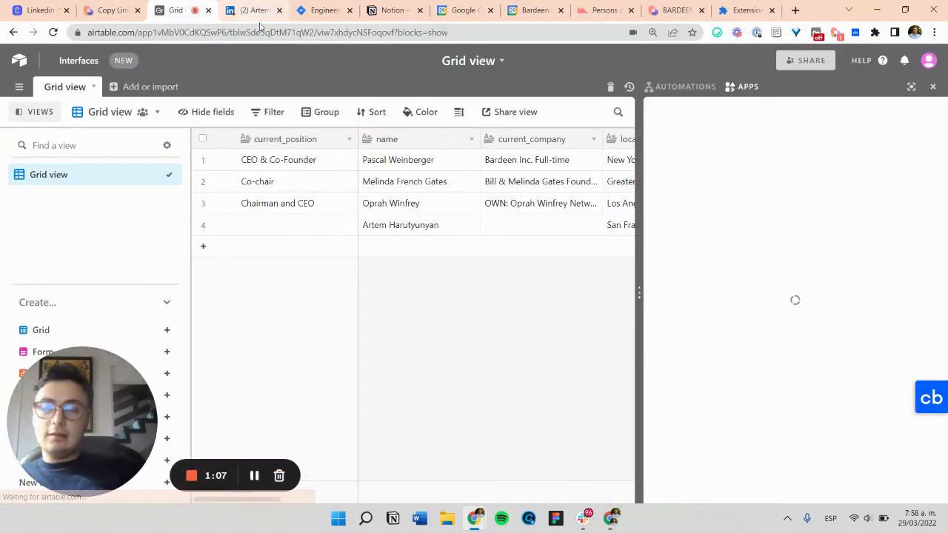
{"action": "left_click", "coordinate": [932, 86]}
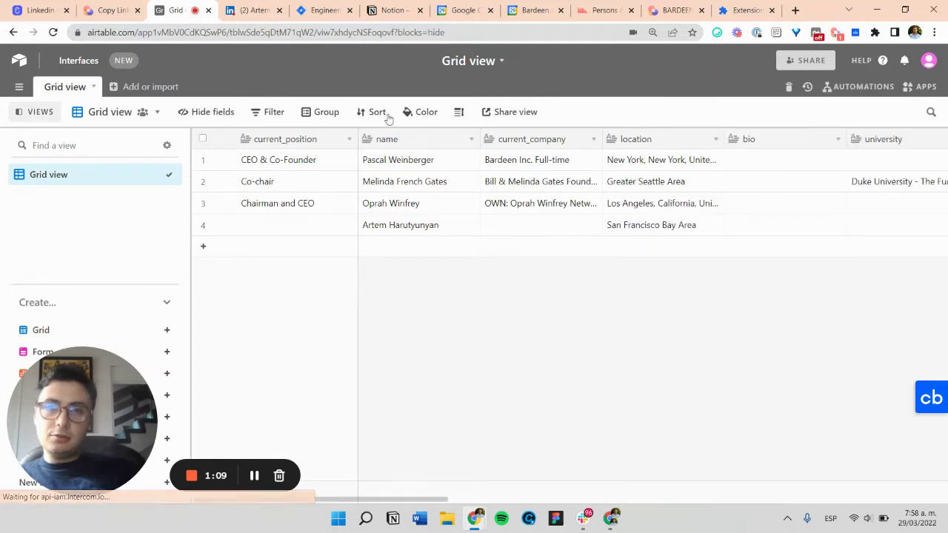
Step: Search LinkedIn for the person's name and open their Software Engineer at Bardeen profile
{"action": "key", "text": "ctrl+Tab"}
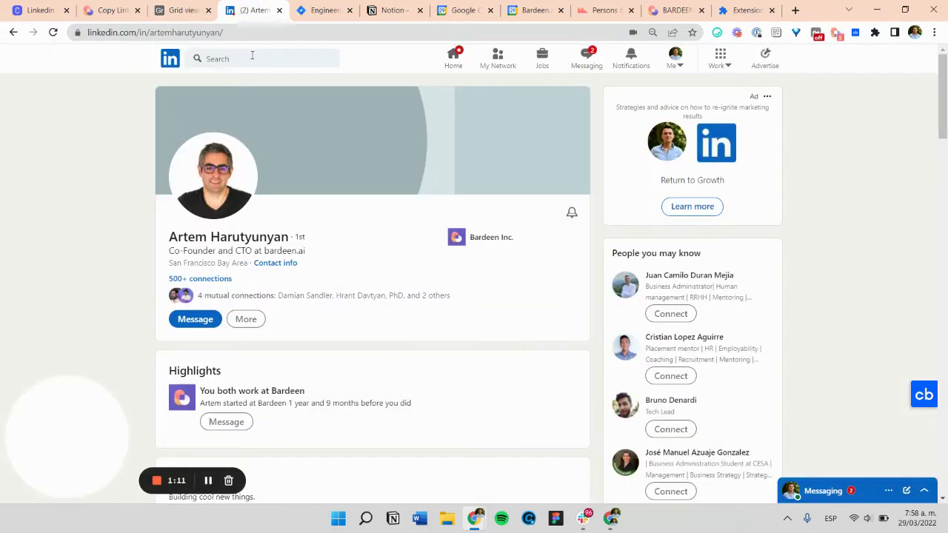
{"action": "left_click", "coordinate": [252, 58]}
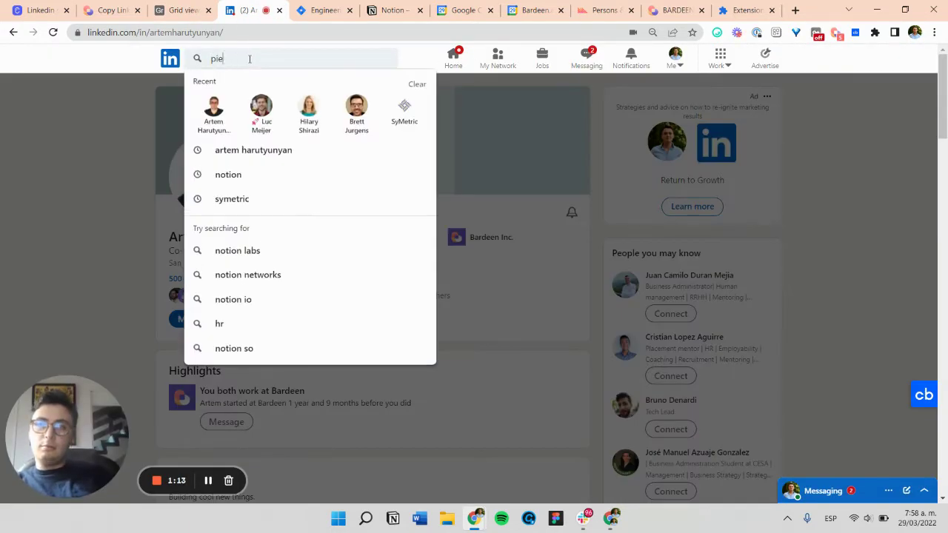
{"action": "key", "text": "Return"}
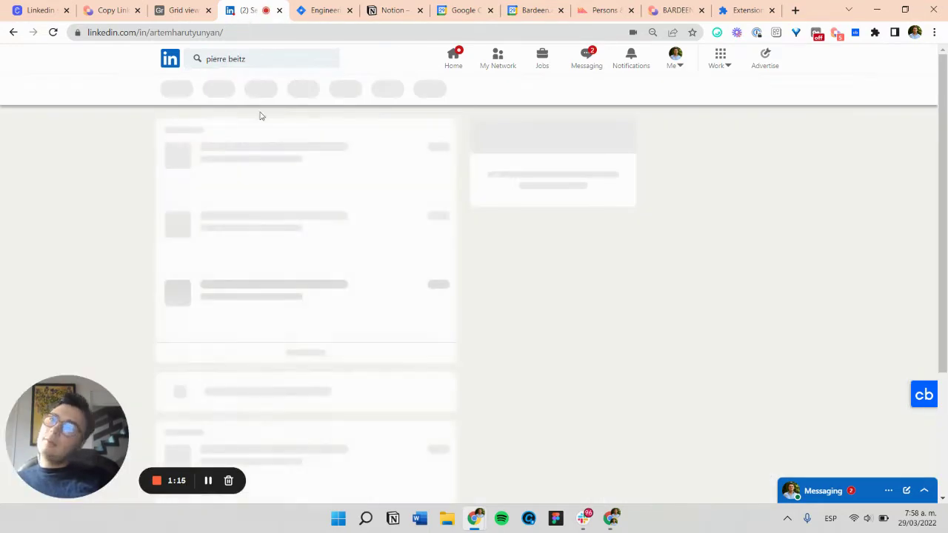
{"action": "left_click", "coordinate": [208, 154]}
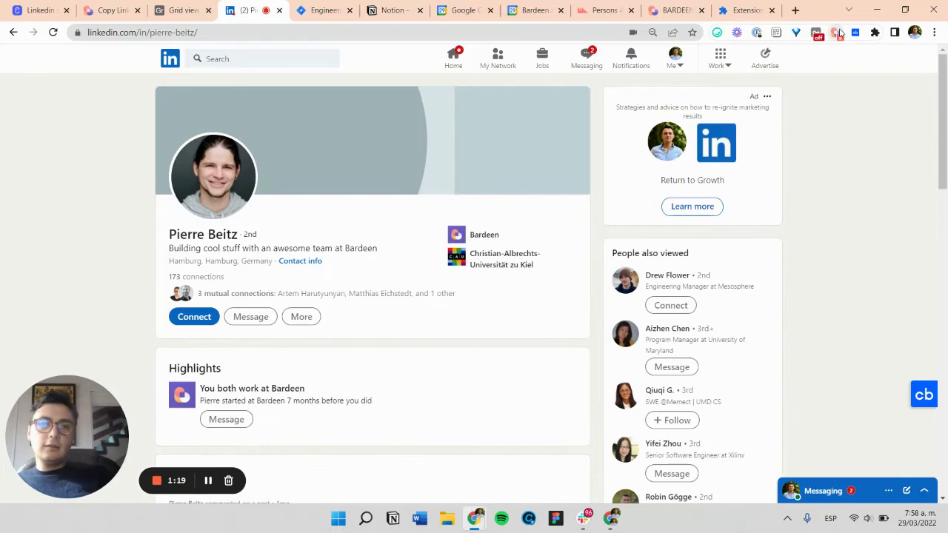
Step: Search Bardeen for 'airtable' and launch the Copy LinkedIn profile data to Airtable playbook
{"action": "left_click", "coordinate": [837, 33]}
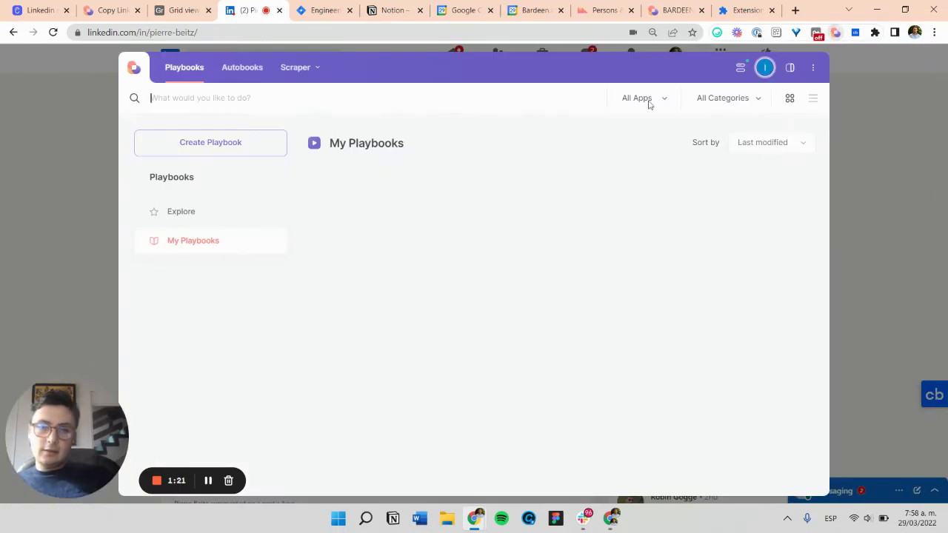
{"action": "type", "text": "airtable"}
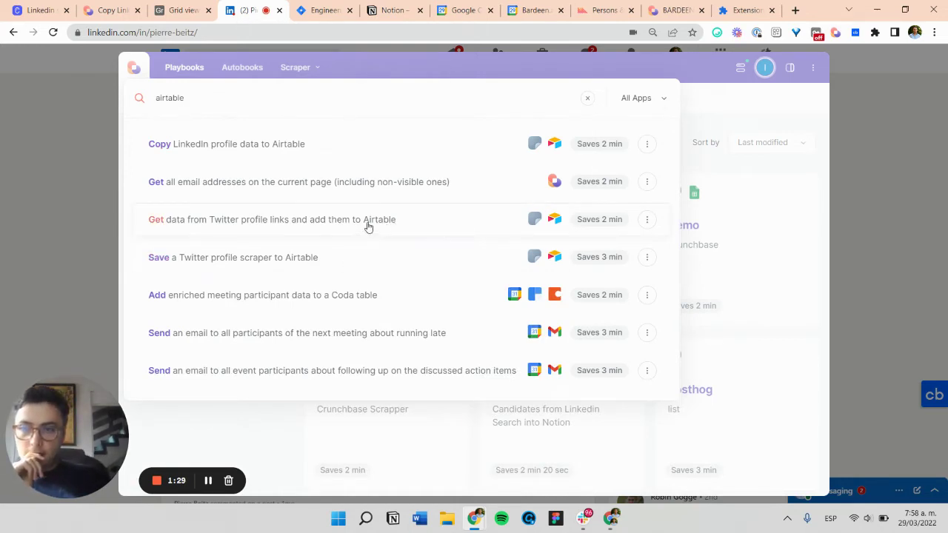
{"action": "left_click", "coordinate": [373, 151]}
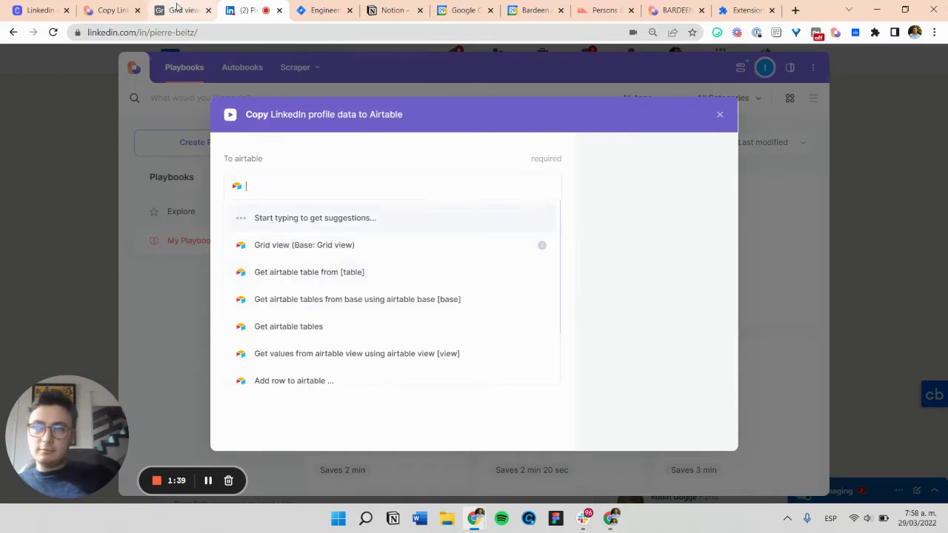
Step: Run the playbook into Grid view and inspect the scraped name, location and URL record
{"action": "left_click", "coordinate": [303, 246]}
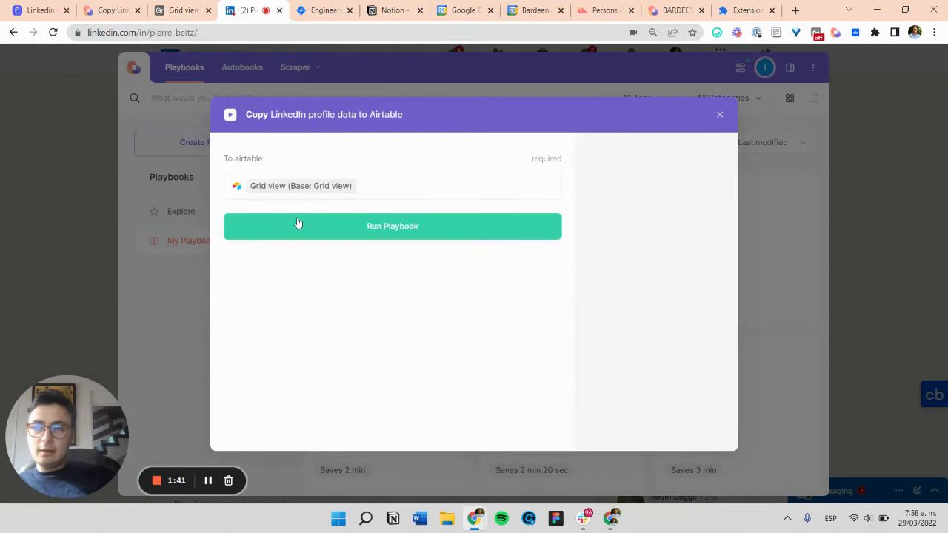
{"action": "left_click", "coordinate": [298, 225]}
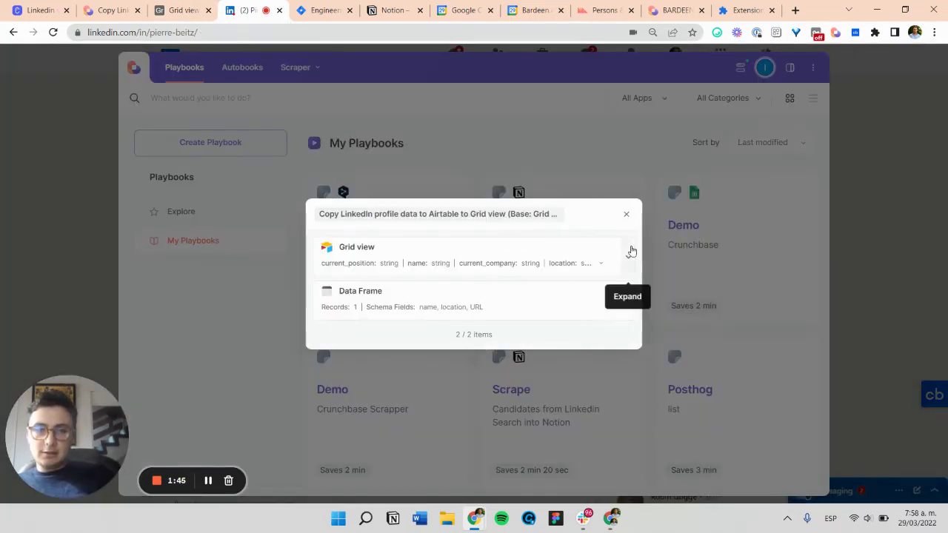
{"action": "left_click", "coordinate": [629, 254]}
{"action": "left_click", "coordinate": [629, 321]}
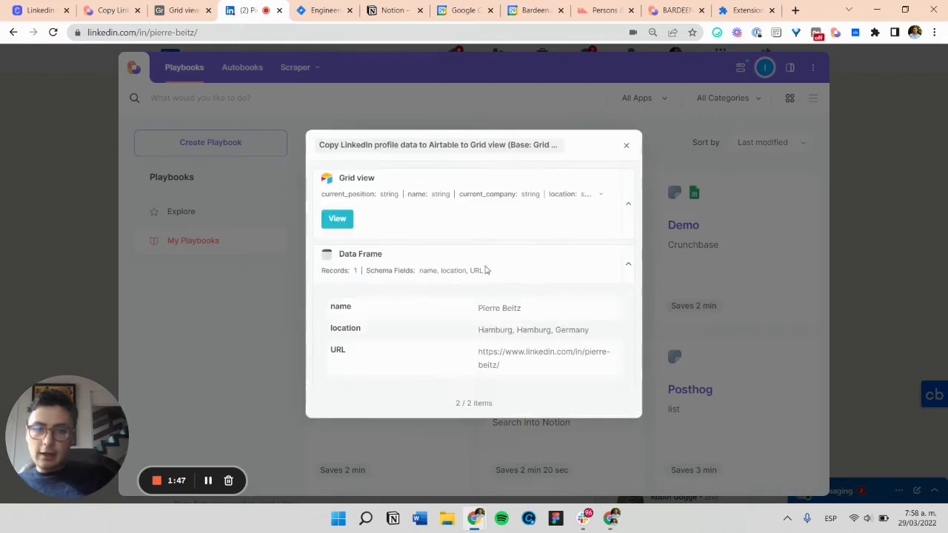
{"action": "left_click_drag", "start_coordinate": [477, 301], "coordinate": [588, 372]}
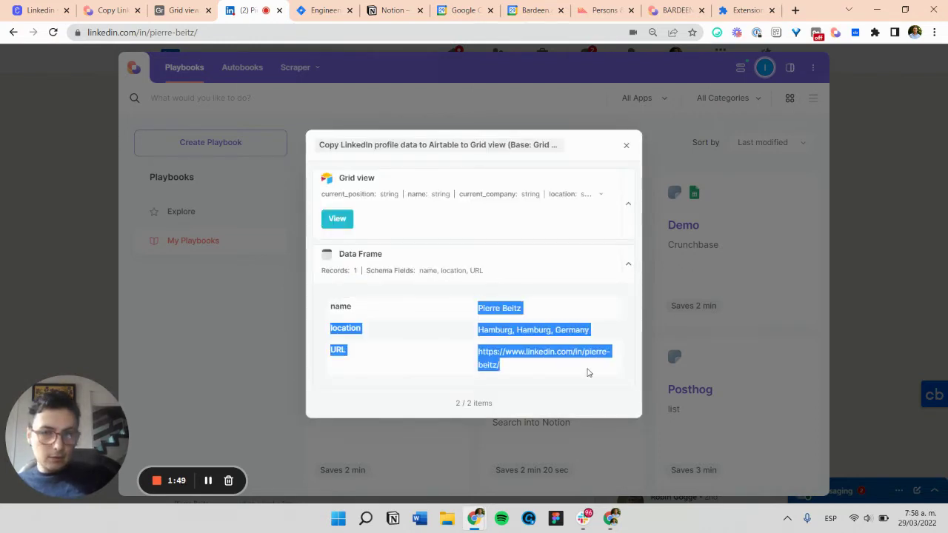
{"action": "left_click", "coordinate": [578, 373]}
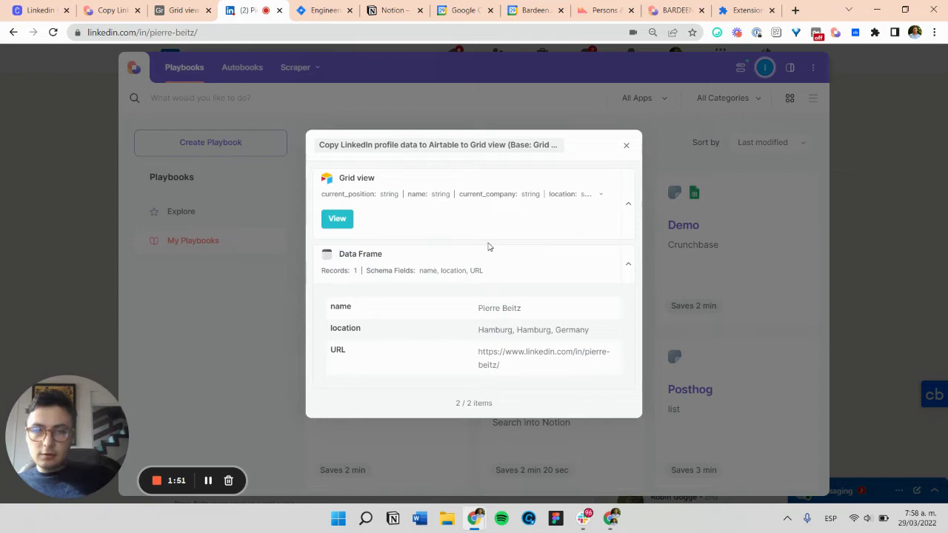
{"action": "left_click", "coordinate": [628, 204]}
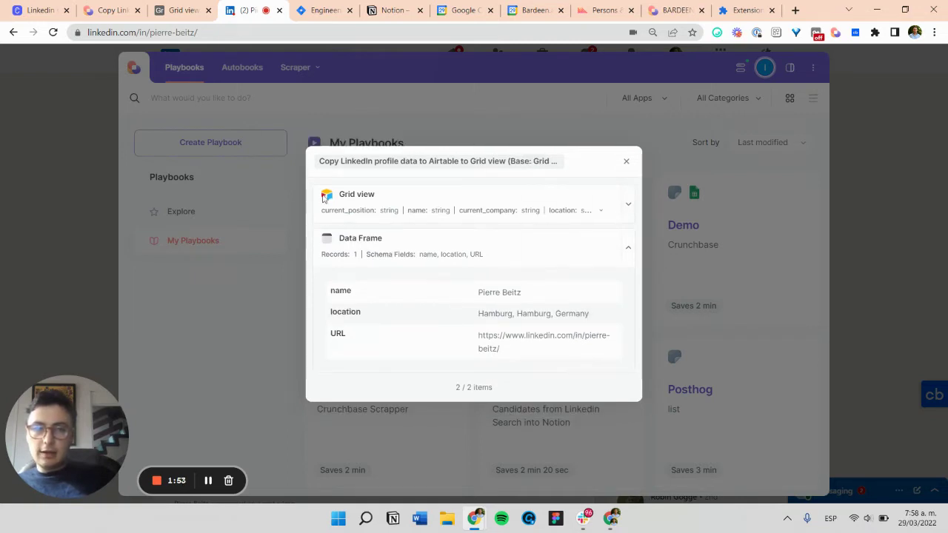
Step: Review new row 5 in the Airtable grid, checking its empty current_position and current_company cells
{"action": "left_click", "coordinate": [164, 16]}
{"action": "scroll", "coordinate": [402, 249], "scroll_direction": "right", "scroll_amount": 10}
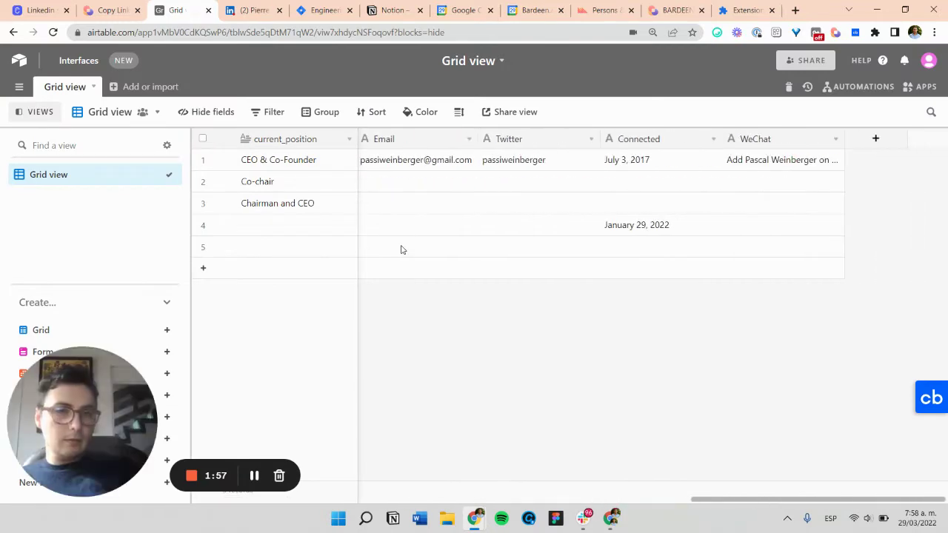
{"action": "scroll", "coordinate": [402, 249], "scroll_direction": "left", "scroll_amount": 10}
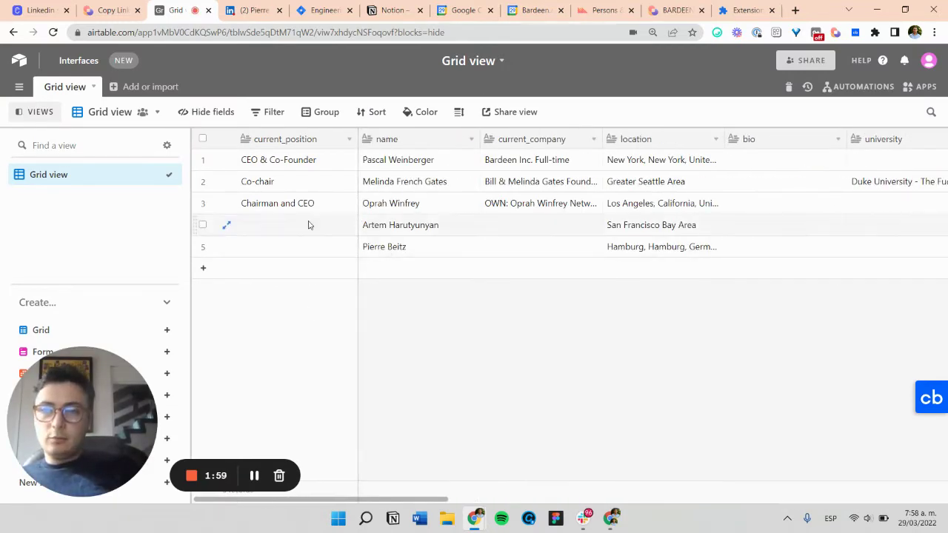
{"action": "scroll", "coordinate": [424, 240], "scroll_direction": "right", "scroll_amount": 5}
{"action": "scroll", "coordinate": [426, 242], "scroll_direction": "left", "scroll_amount": 5}
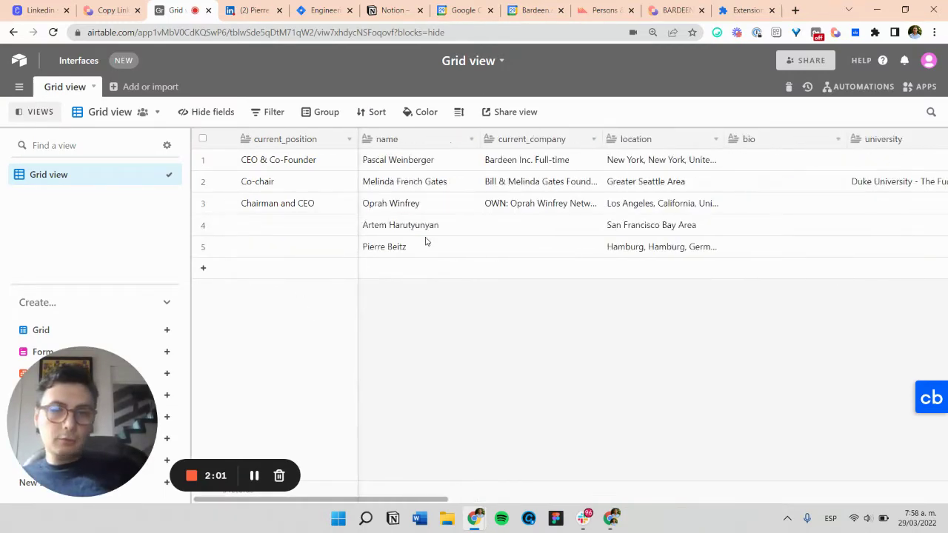
{"action": "left_click_drag", "start_coordinate": [310, 225], "coordinate": [298, 250]}
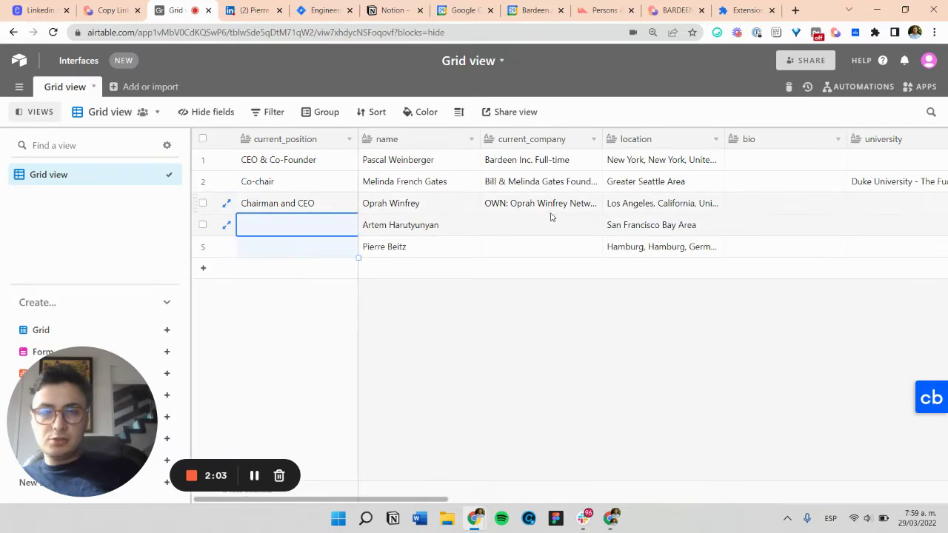
{"action": "left_click_drag", "start_coordinate": [550, 222], "coordinate": [519, 265]}
Step: Compare rows 4 and 5's empty current_position and current_company cells, then bring up Bardeen
{"action": "scroll", "coordinate": [517, 263], "scroll_direction": "right", "scroll_amount": 10}
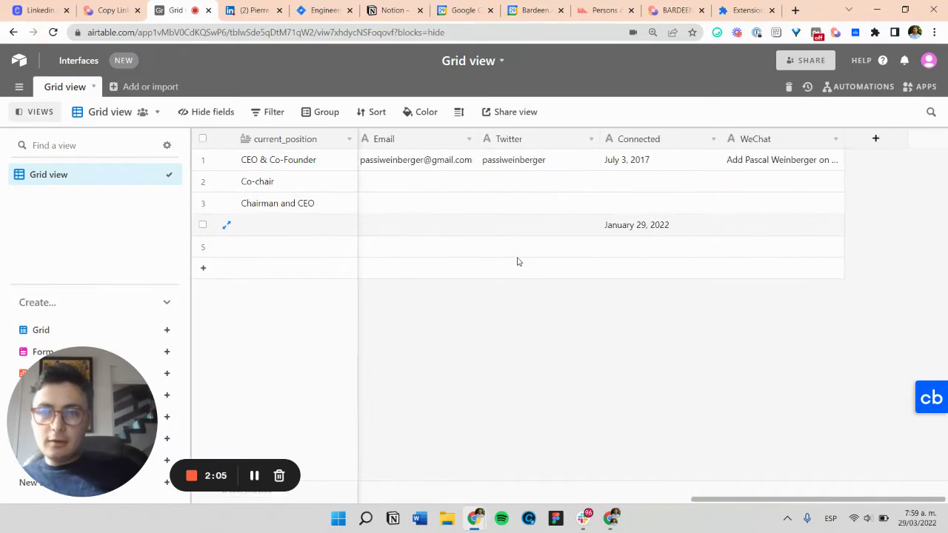
{"action": "scroll", "coordinate": [517, 262], "scroll_direction": "left", "scroll_amount": 6}
{"action": "scroll", "coordinate": [517, 262], "scroll_direction": "left", "scroll_amount": 5}
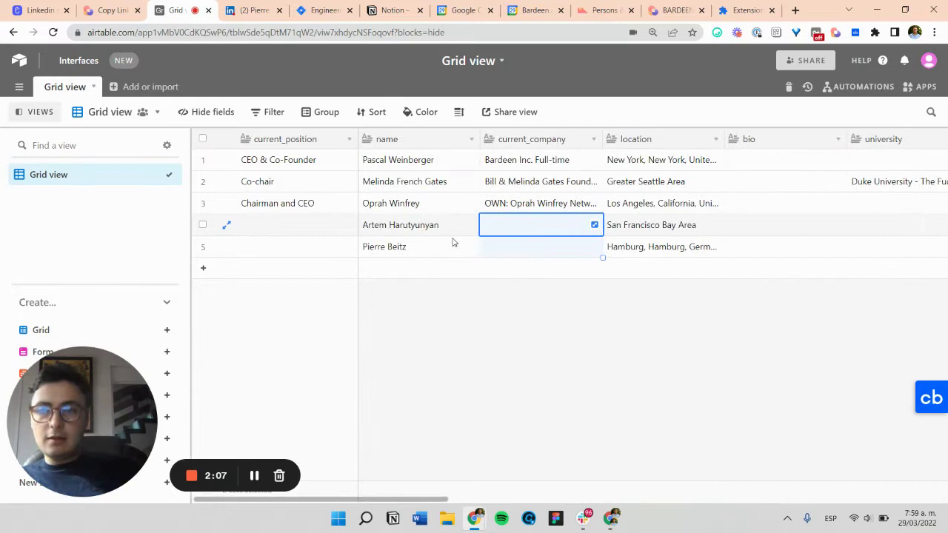
{"action": "left_click", "coordinate": [329, 233]}
{"action": "left_click_drag", "start_coordinate": [330, 236], "coordinate": [322, 267]}
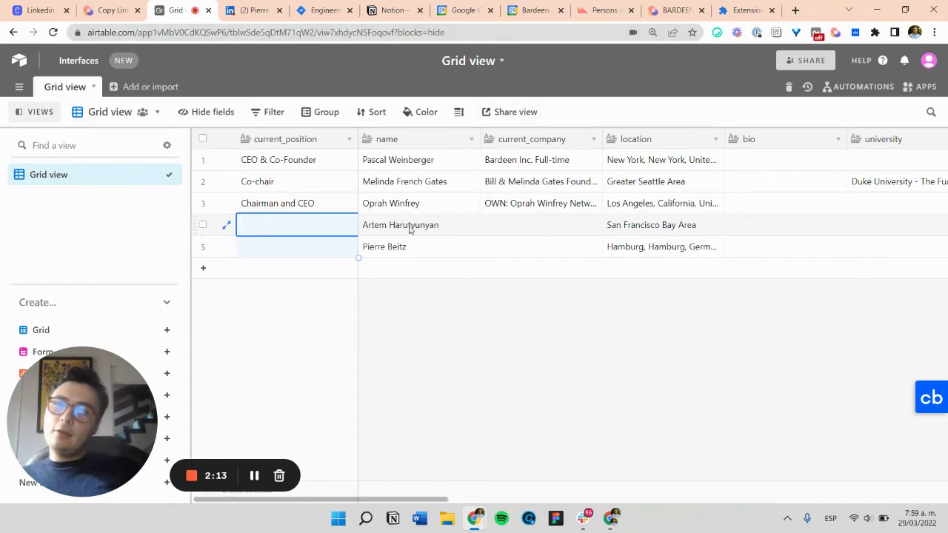
{"action": "left_click", "coordinate": [480, 231]}
{"action": "left_click", "coordinate": [567, 224]}
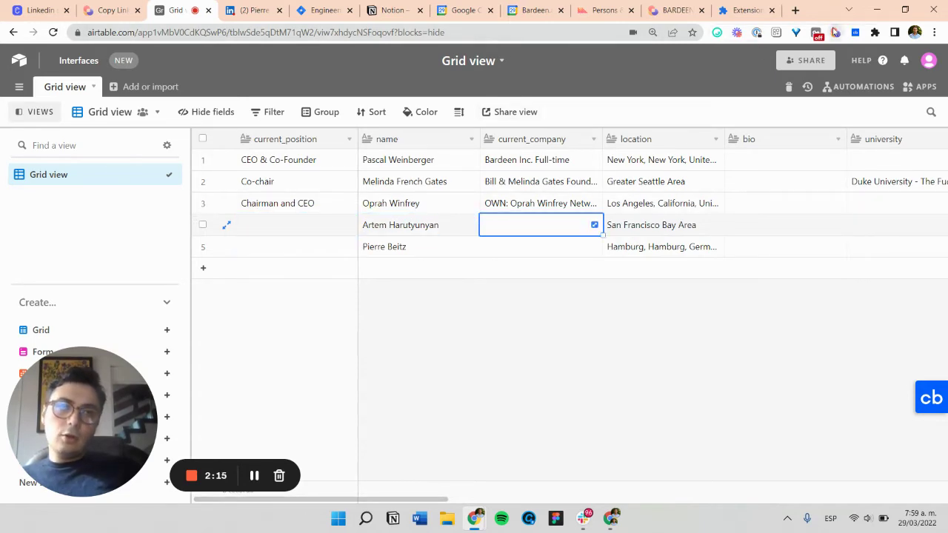
{"action": "left_click", "coordinate": [835, 32]}
Step: Browse Bardeen's scraper templates, then look over the LinkedIn profile's Experience section and return to its top
{"action": "left_click", "coordinate": [261, 63]}
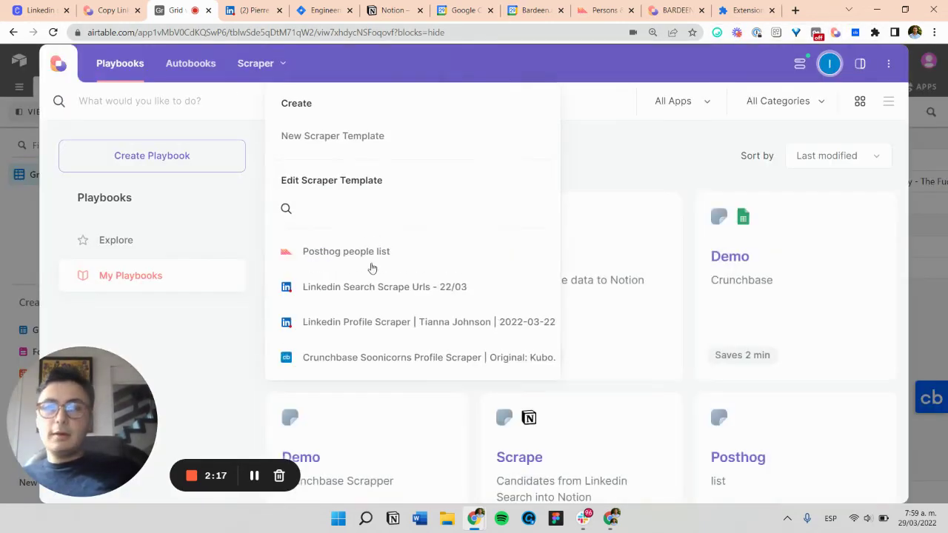
{"action": "left_click", "coordinate": [250, 10]}
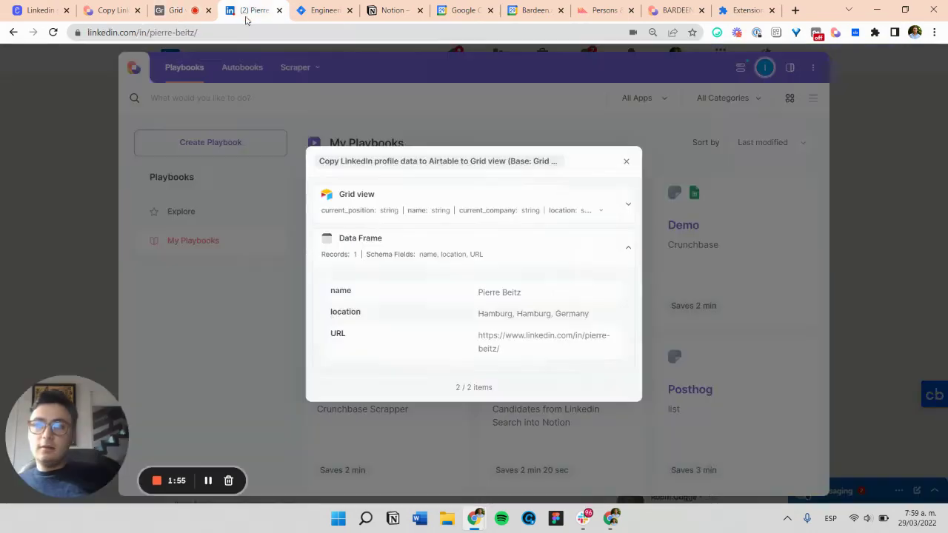
{"action": "left_click", "coordinate": [274, 223]}
{"action": "scroll", "coordinate": [89, 314], "scroll_direction": "down", "scroll_amount": 12}
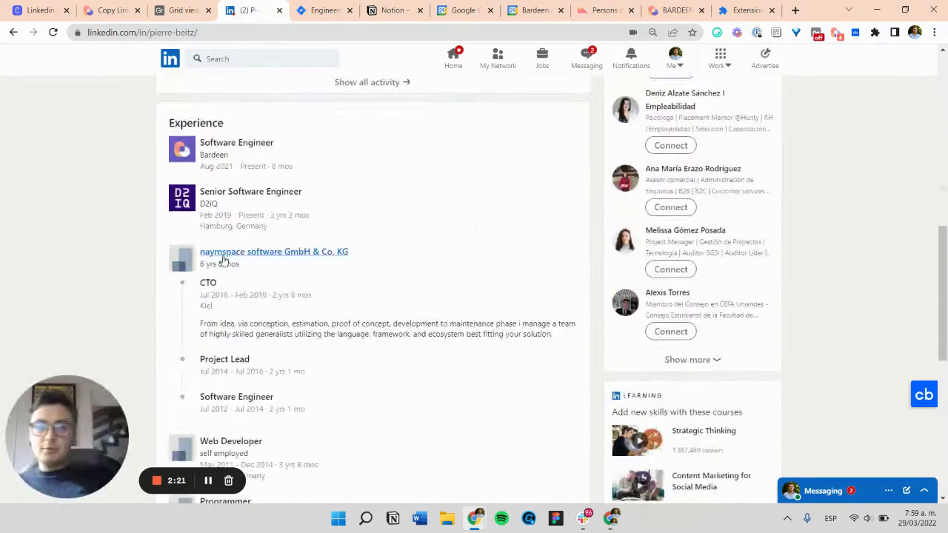
{"action": "scroll", "coordinate": [119, 148], "scroll_direction": "up", "scroll_amount": 4}
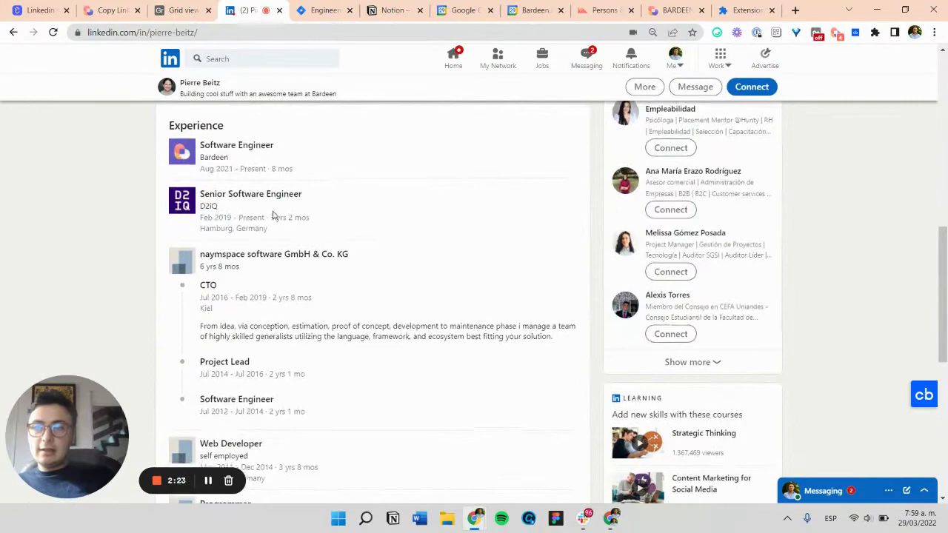
{"action": "scroll", "coordinate": [271, 214], "scroll_direction": "up", "scroll_amount": 8}
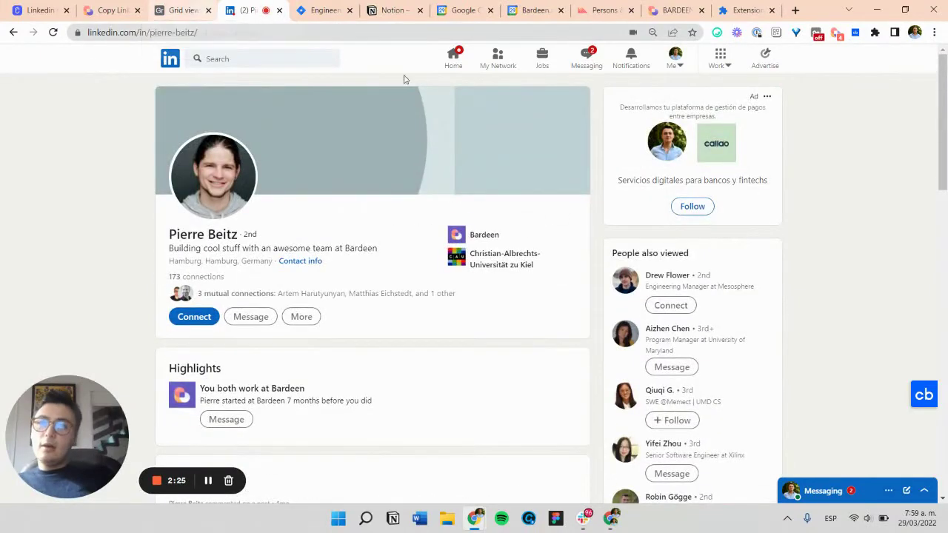
Step: Recheck the Airtable grid's empty current_position cell for the newly scraped profile
{"action": "left_click", "coordinate": [181, 9]}
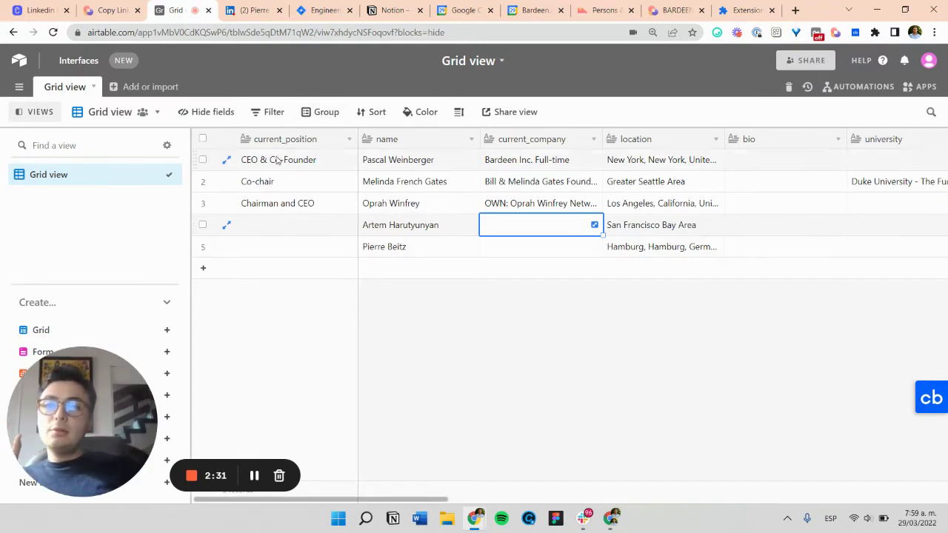
{"action": "left_click", "coordinate": [296, 226]}
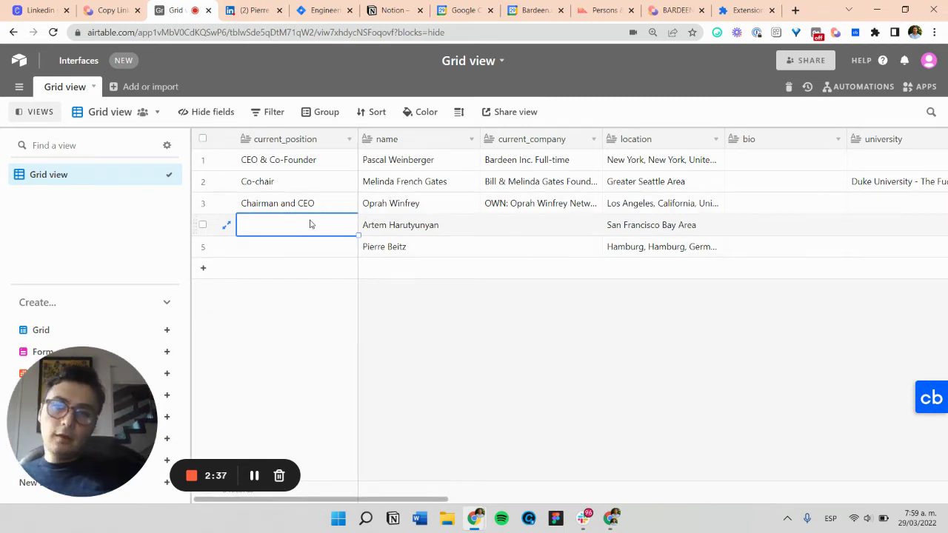
Step: Compare the LinkedIn profile against the row in the Airtable table
{"action": "left_click", "coordinate": [252, 10]}
{"action": "scroll", "coordinate": [320, 179], "scroll_direction": "down", "scroll_amount": 1}
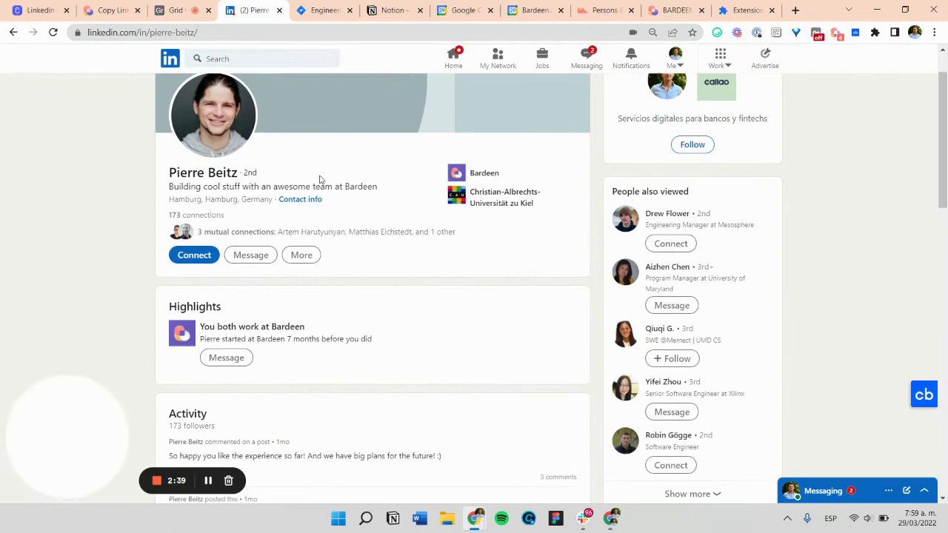
{"action": "scroll", "coordinate": [320, 179], "scroll_direction": "up", "scroll_amount": 2}
{"action": "left_click", "coordinate": [178, 11]}
Step: Point the playbook tab's address to bardeen.ai/tutorials/scraper
{"action": "left_click", "coordinate": [113, 12]}
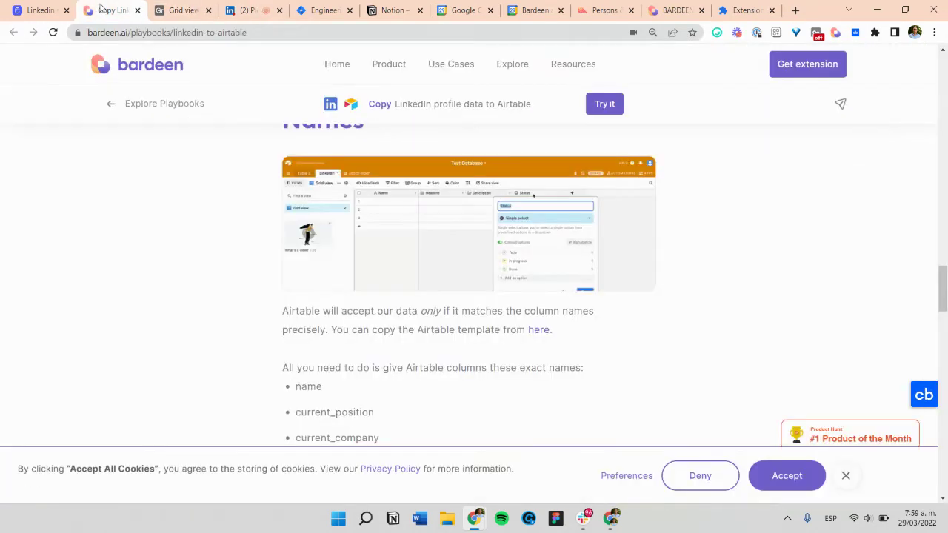
{"action": "left_click", "coordinate": [140, 33]}
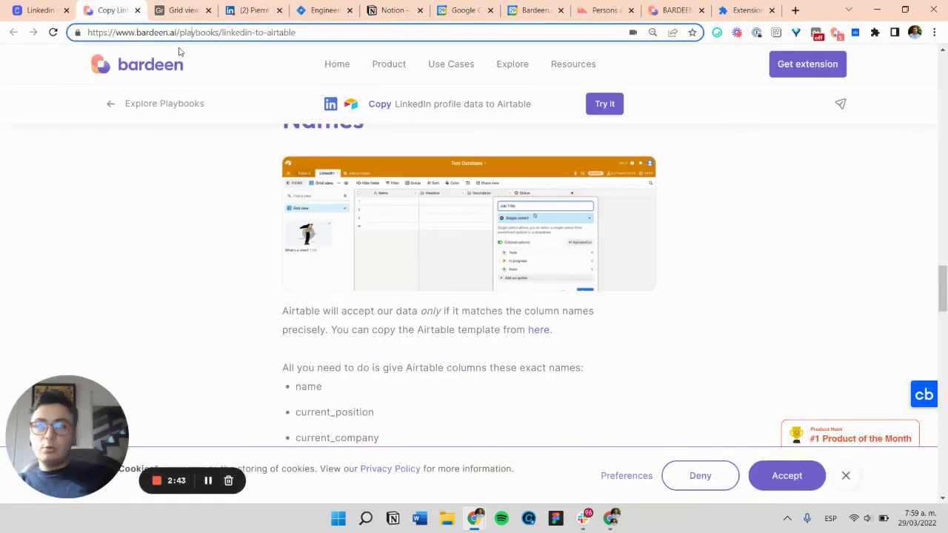
{"action": "left_click_drag", "start_coordinate": [178, 32], "coordinate": [730, 96]}
{"action": "type", "text": "tutor"}
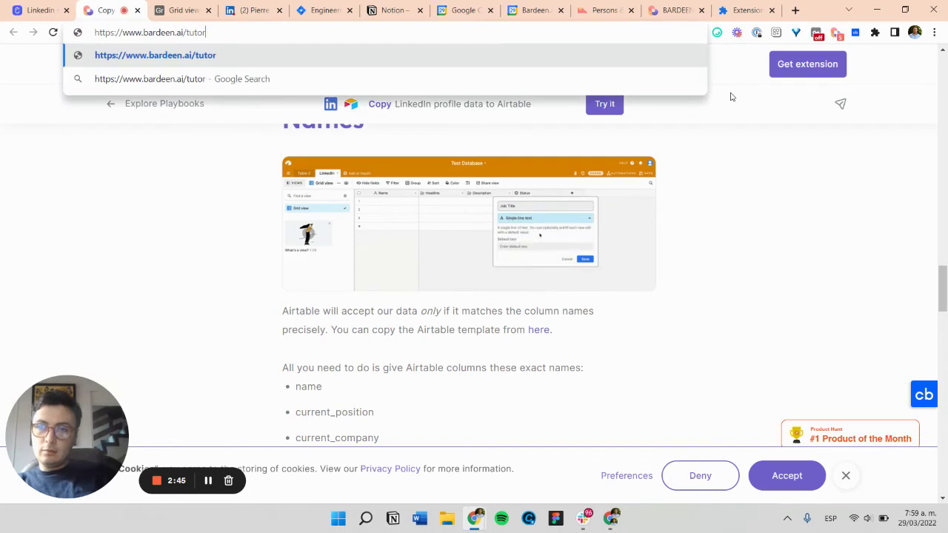
{"action": "type", "text": "ials/scraper"}
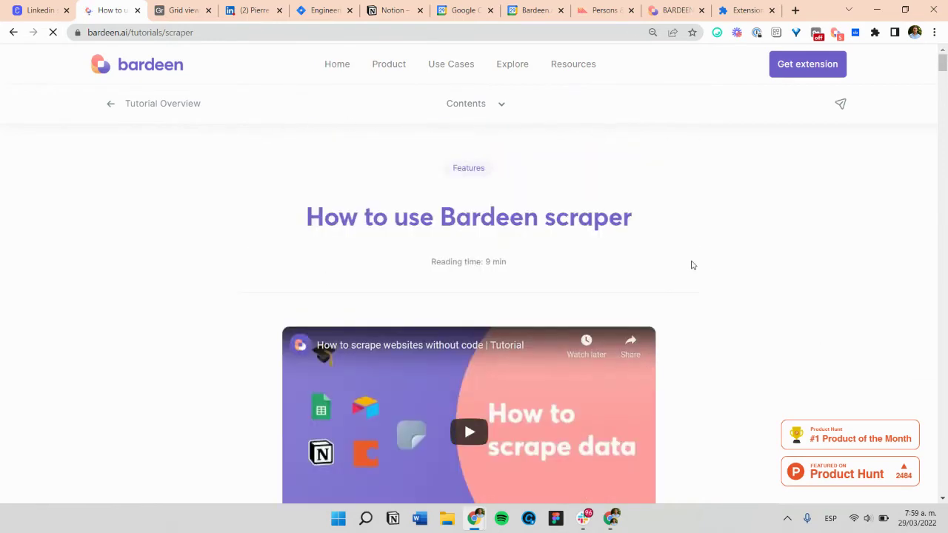
Step: Browse the scraper tutorial's use-case videos to Deep scraping LinkedIn profiles and dismiss the cookie banner
{"action": "scroll", "coordinate": [689, 264], "scroll_direction": "down", "scroll_amount": 4}
{"action": "scroll", "coordinate": [709, 311], "scroll_direction": "down", "scroll_amount": 15}
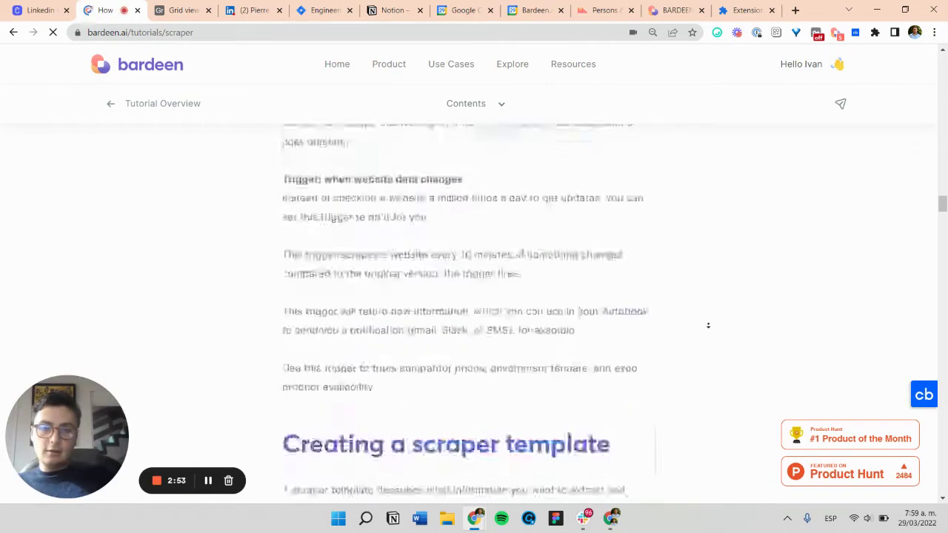
{"action": "scroll", "coordinate": [712, 311], "scroll_direction": "down", "scroll_amount": 15}
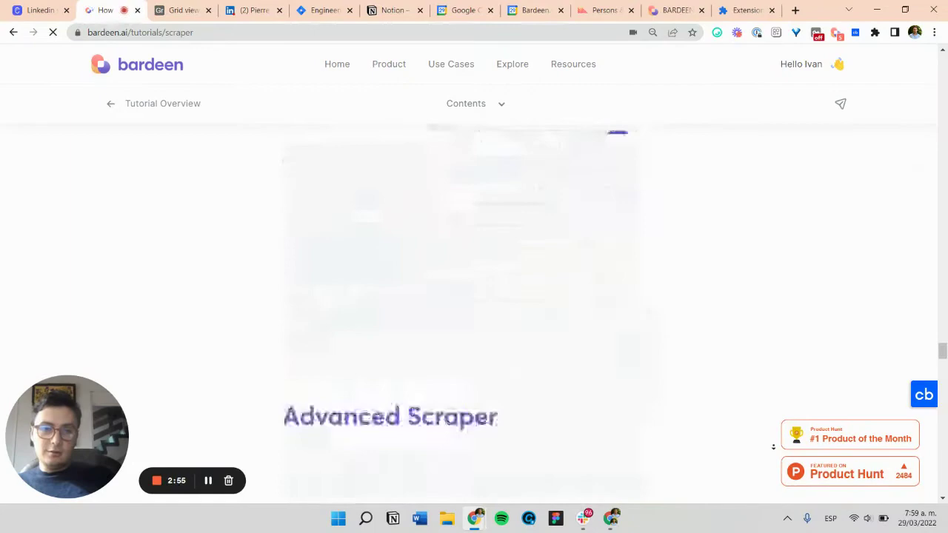
{"action": "scroll", "coordinate": [712, 332], "scroll_direction": "up", "scroll_amount": 15}
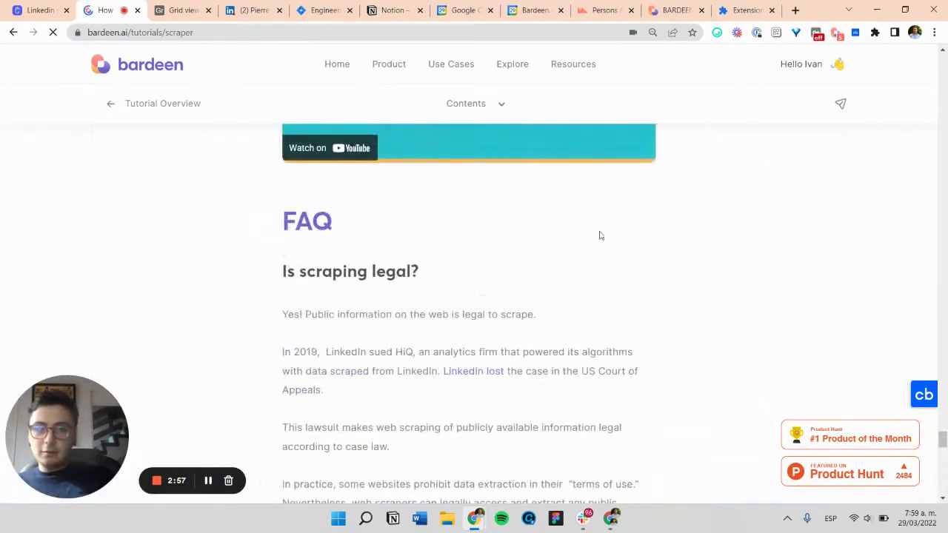
{"action": "scroll", "coordinate": [596, 237], "scroll_direction": "up", "scroll_amount": 10}
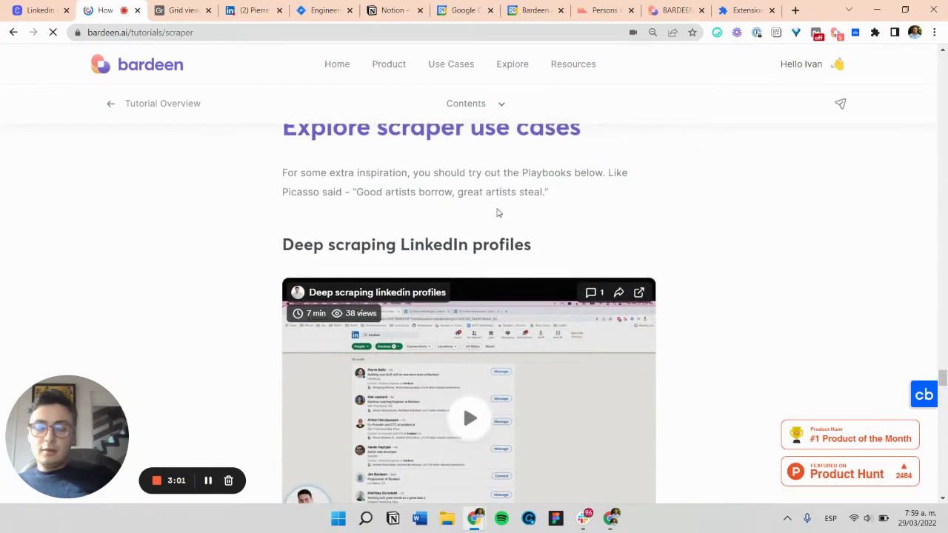
{"action": "scroll", "coordinate": [509, 212], "scroll_direction": "down", "scroll_amount": 5}
{"action": "scroll", "coordinate": [526, 245], "scroll_direction": "up", "scroll_amount": 3}
{"action": "scroll", "coordinate": [554, 308], "scroll_direction": "up", "scroll_amount": 2}
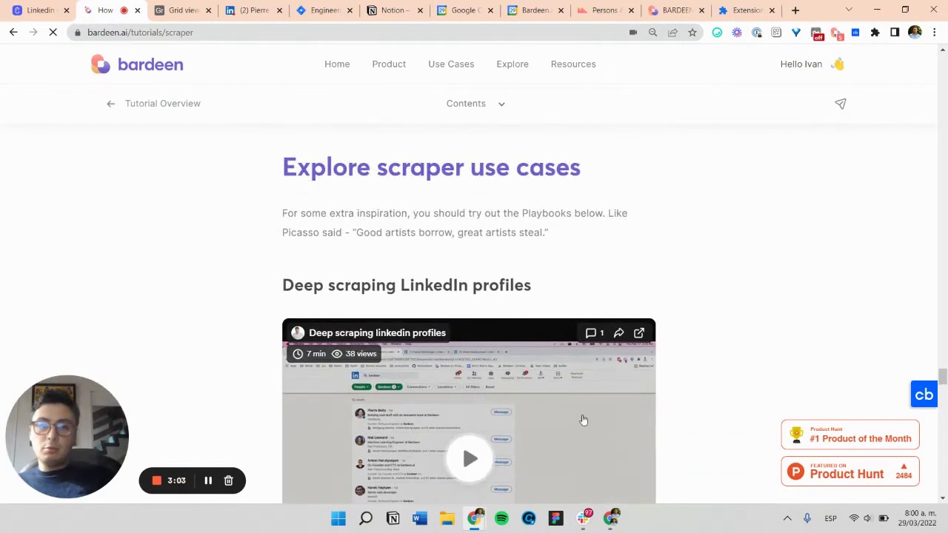
{"action": "scroll", "coordinate": [503, 336], "scroll_direction": "down", "scroll_amount": 6}
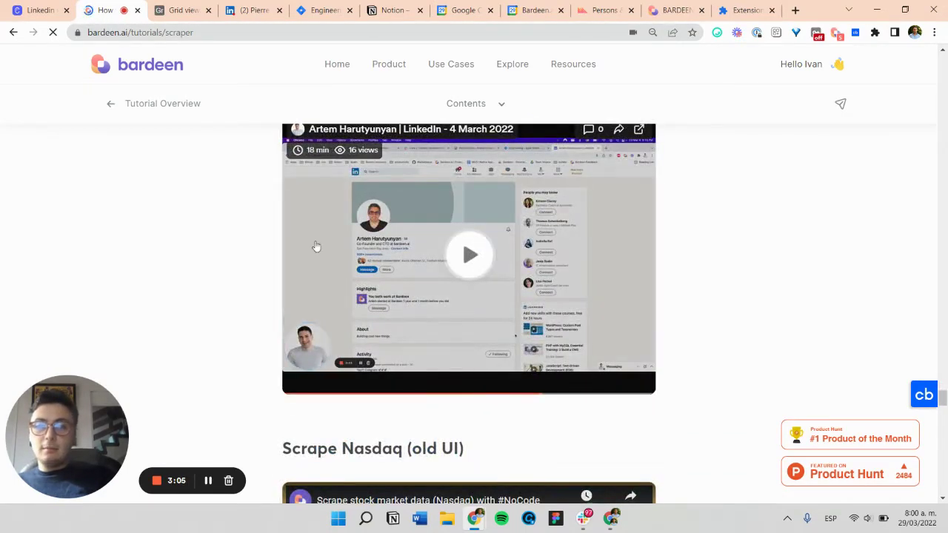
{"action": "scroll", "coordinate": [316, 247], "scroll_direction": "up", "scroll_amount": 2}
{"action": "scroll", "coordinate": [835, 354], "scroll_direction": "up", "scroll_amount": 4}
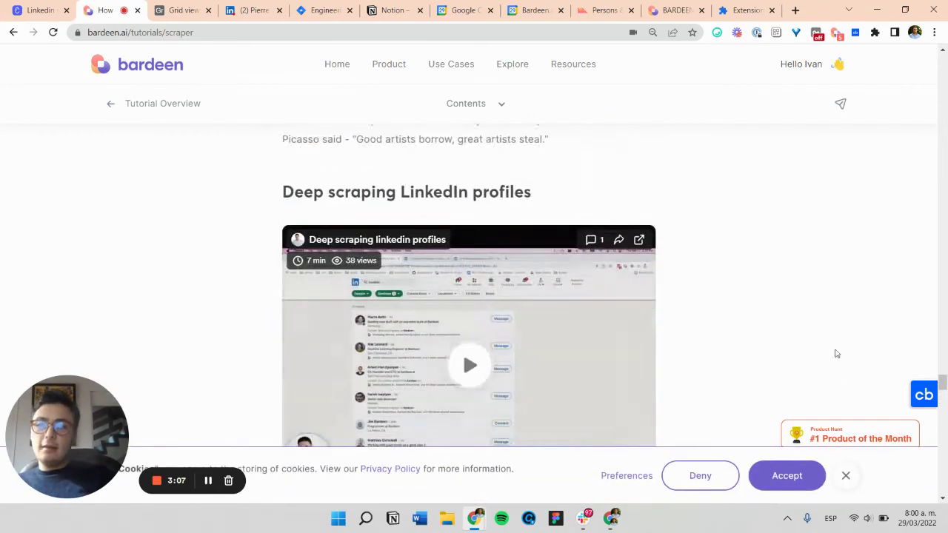
{"action": "left_click", "coordinate": [846, 476]}
Step: Check the profile's Software Engineer role at Bardeen, then return to the tutorial's Deep scraping LinkedIn profiles video
{"action": "left_click", "coordinate": [252, 10]}
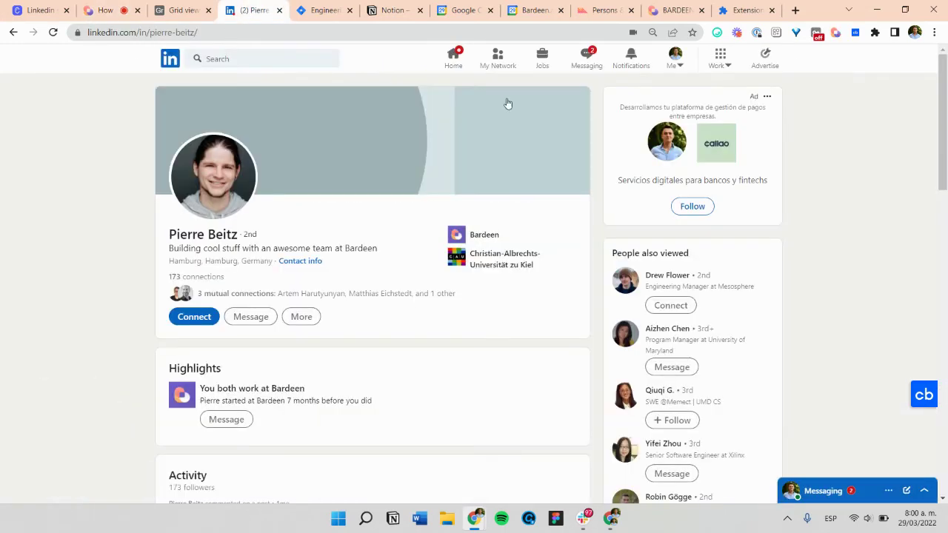
{"action": "scroll", "coordinate": [252, 173], "scroll_direction": "down", "scroll_amount": 2}
{"action": "scroll", "coordinate": [299, 133], "scroll_direction": "up", "scroll_amount": 1}
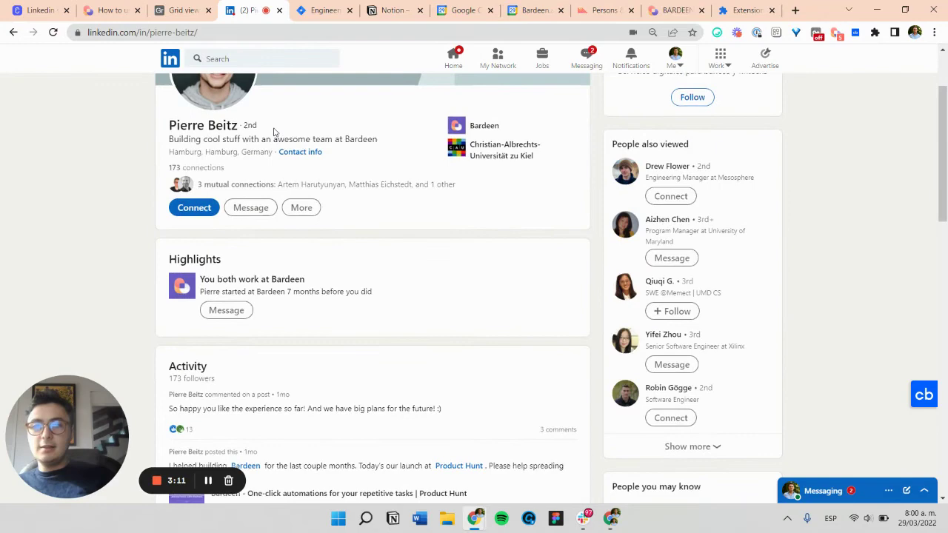
{"action": "scroll", "coordinate": [275, 132], "scroll_direction": "down", "scroll_amount": 5}
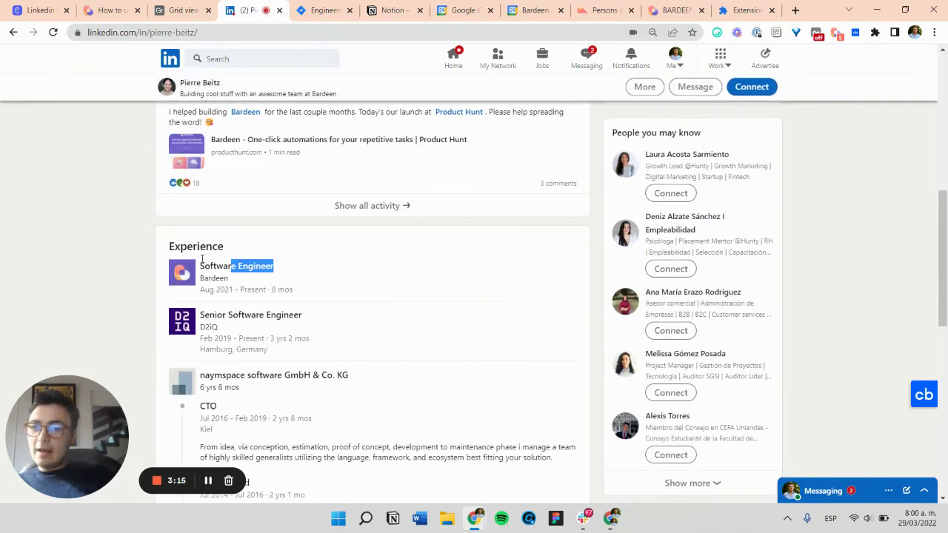
{"action": "left_click_drag", "start_coordinate": [202, 256], "coordinate": [191, 261]}
{"action": "left_click", "coordinate": [174, 234]}
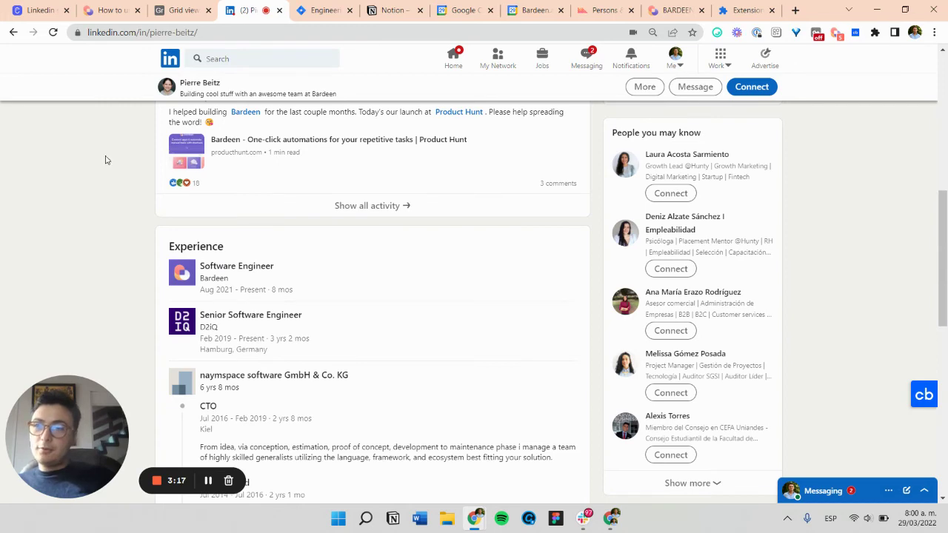
{"action": "scroll", "coordinate": [319, 286], "scroll_direction": "up", "scroll_amount": 5}
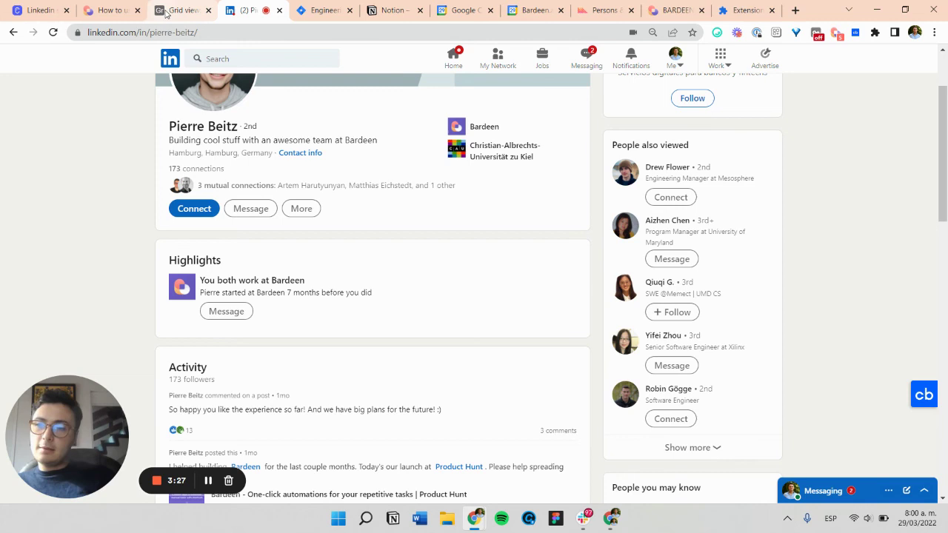
{"action": "left_click", "coordinate": [112, 11]}
{"action": "scroll", "coordinate": [407, 267], "scroll_direction": "down", "scroll_amount": 2}
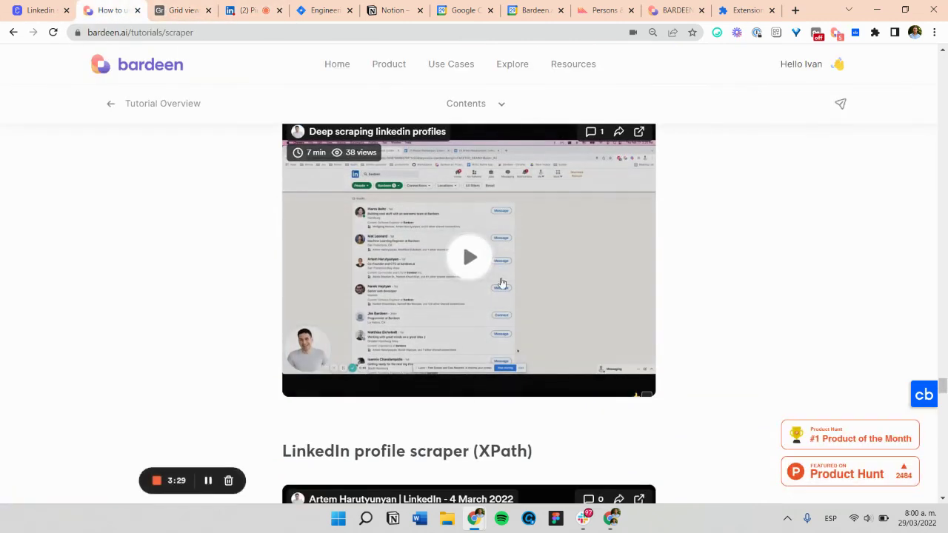